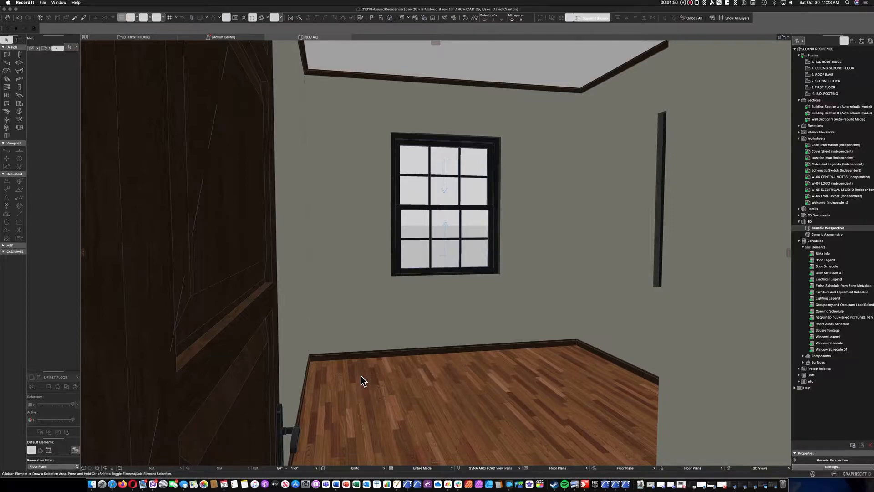
Move the study's wood finish floor slab to the A | Slabs | Finish Floor.3D layer
left_click(370, 392)
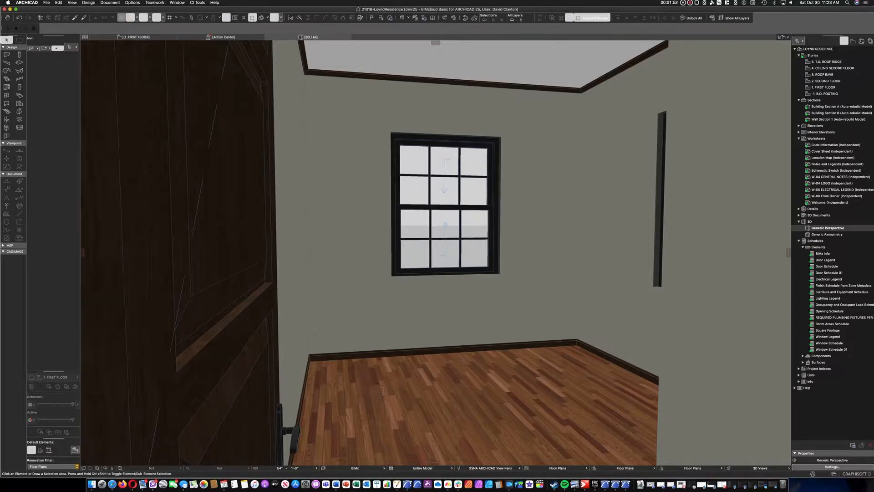
left_click(373, 378)
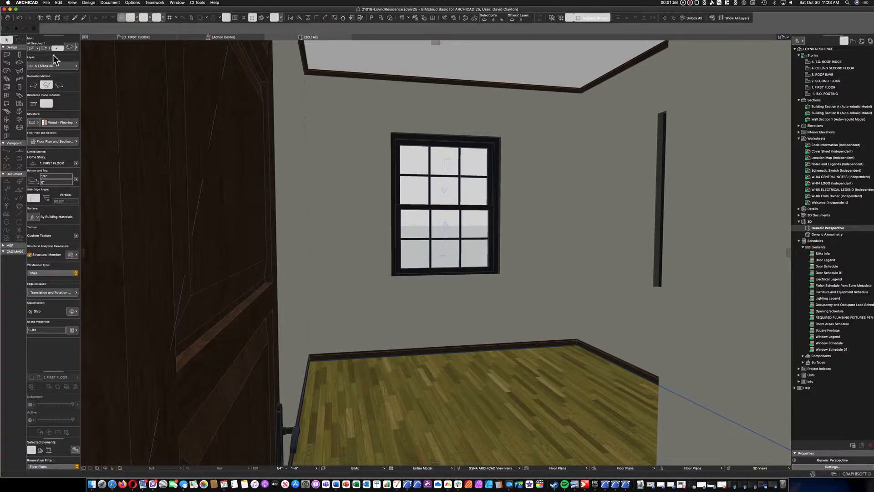
left_click(60, 67)
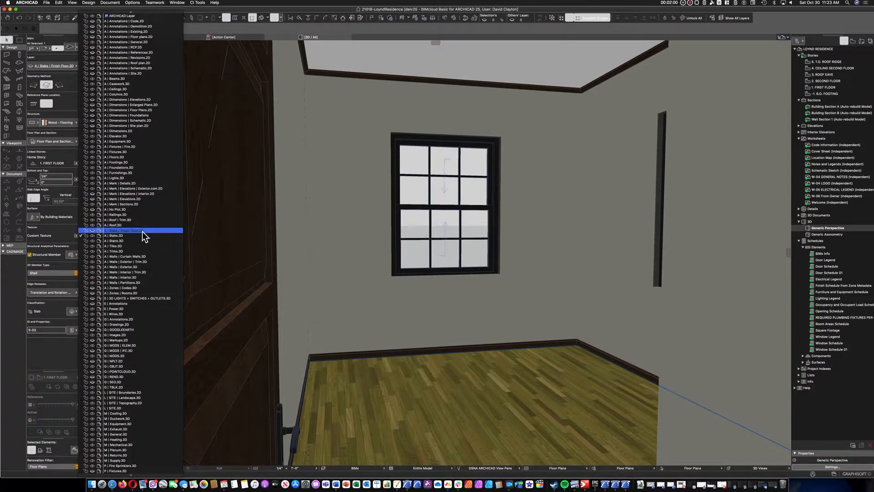
left_click(139, 233)
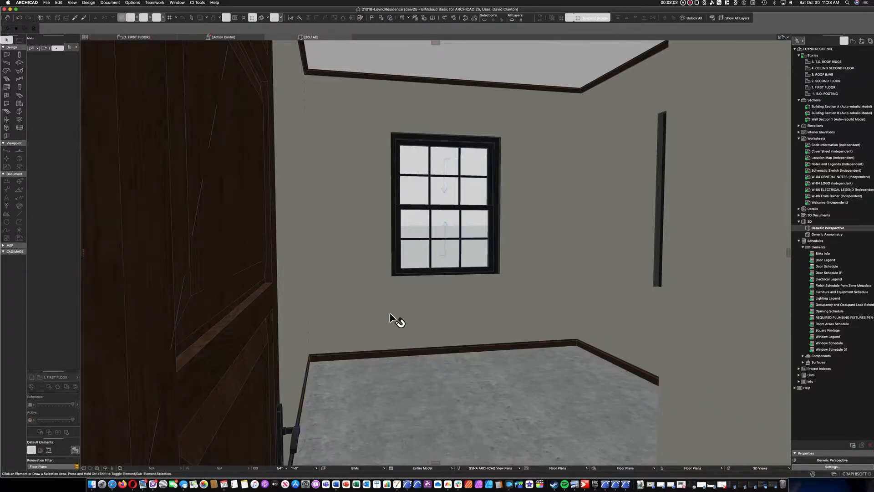
Turn on the A | Slabs | Finish Floor layer in the layer settings
left_click(324, 468)
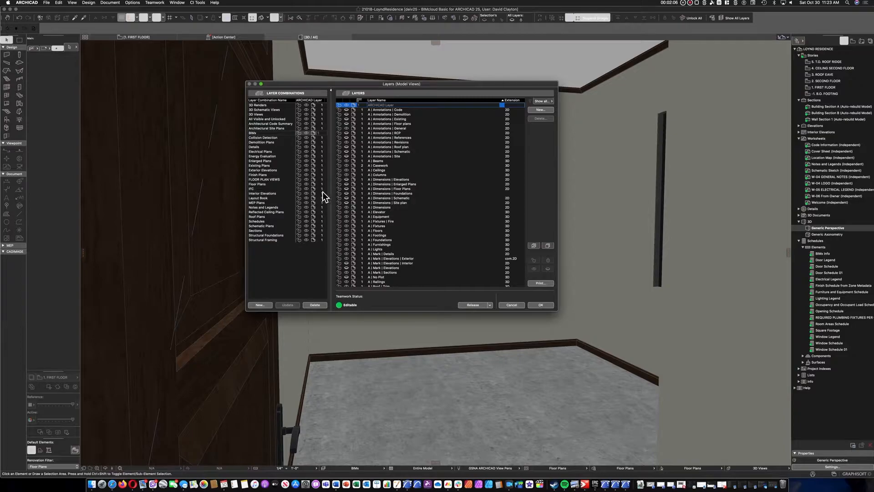
scroll(404, 222, "down", 5)
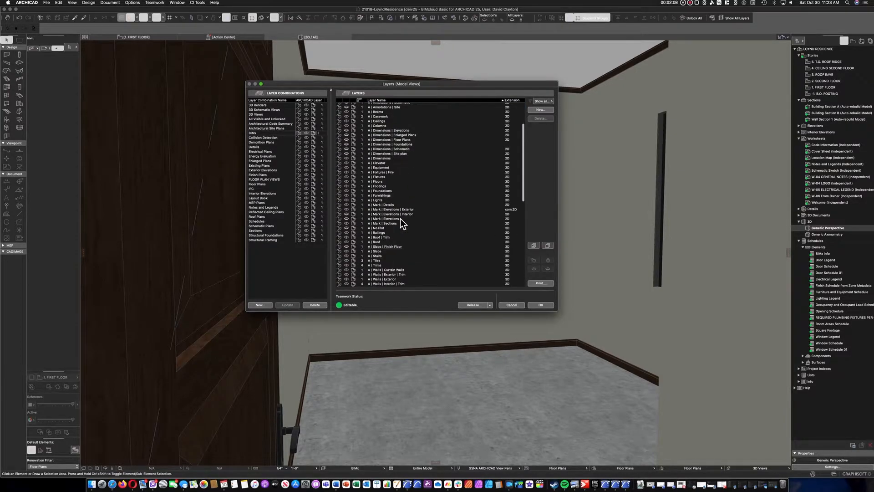
left_click(348, 229)
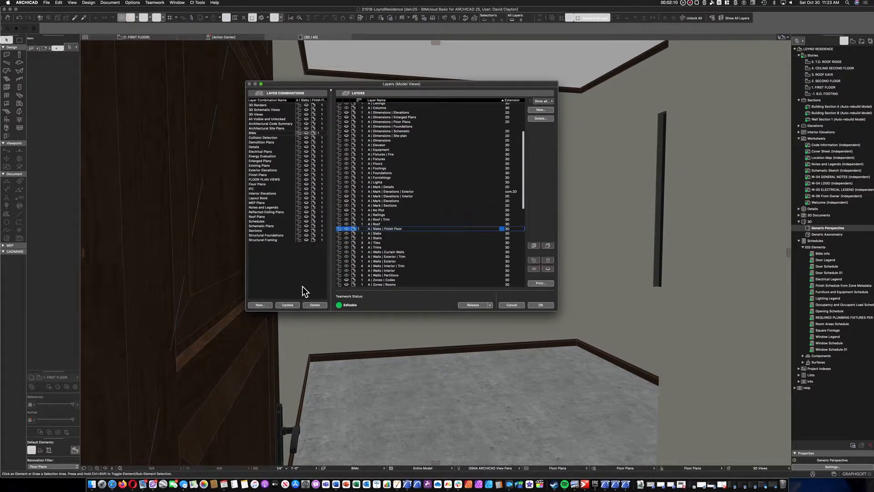
left_click(541, 305)
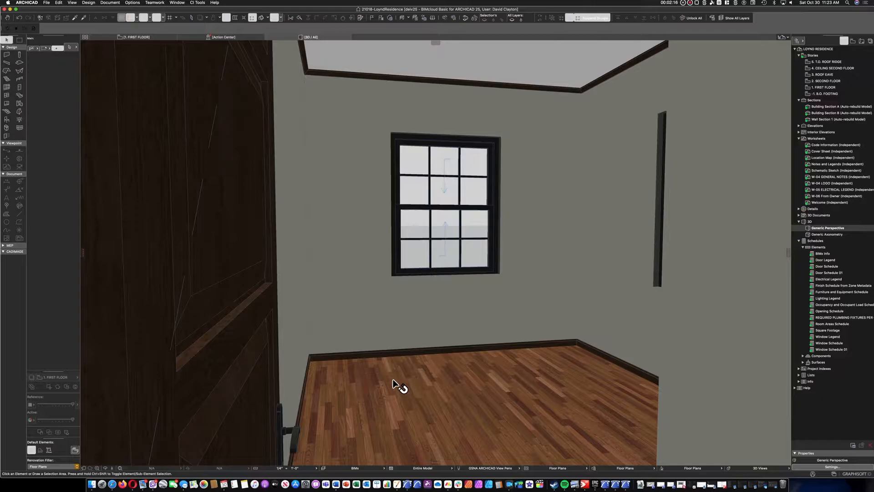
Inspect the selected wall molding object and check that Accessories Library 25 is among the project's loaded libraries
mouse_move(393, 381)
mouse_move(572, 228)
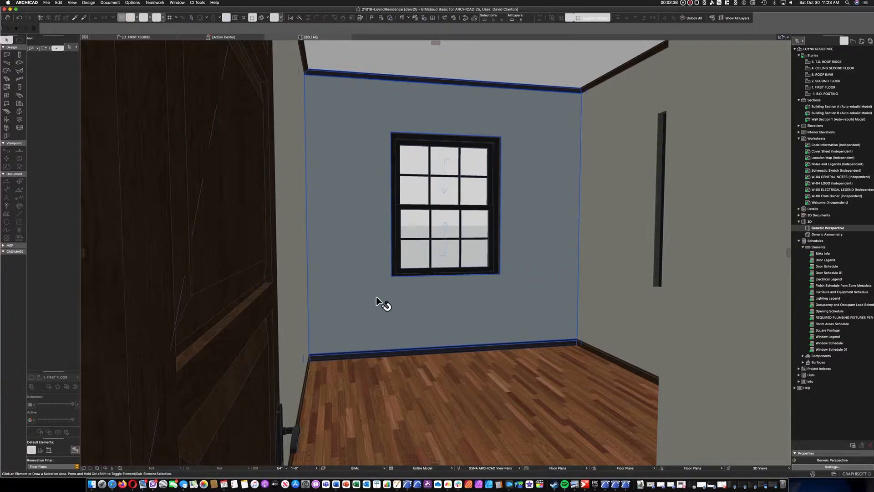
left_click(325, 351)
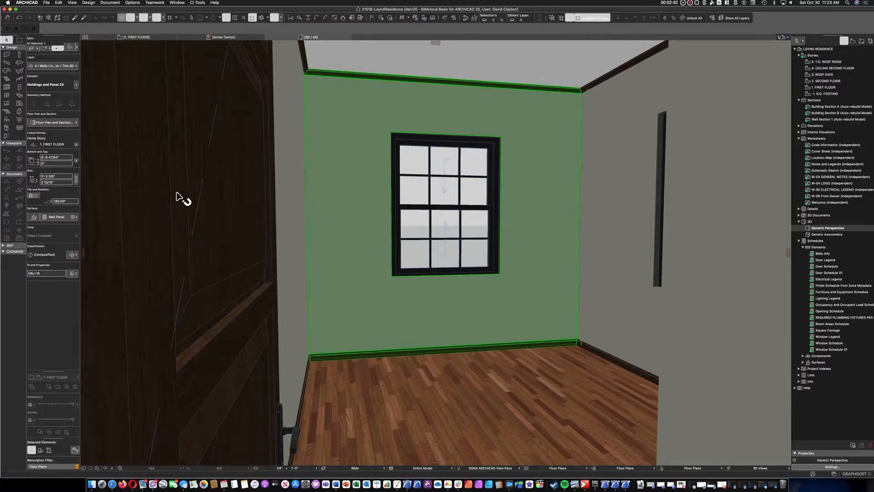
left_click(89, 3)
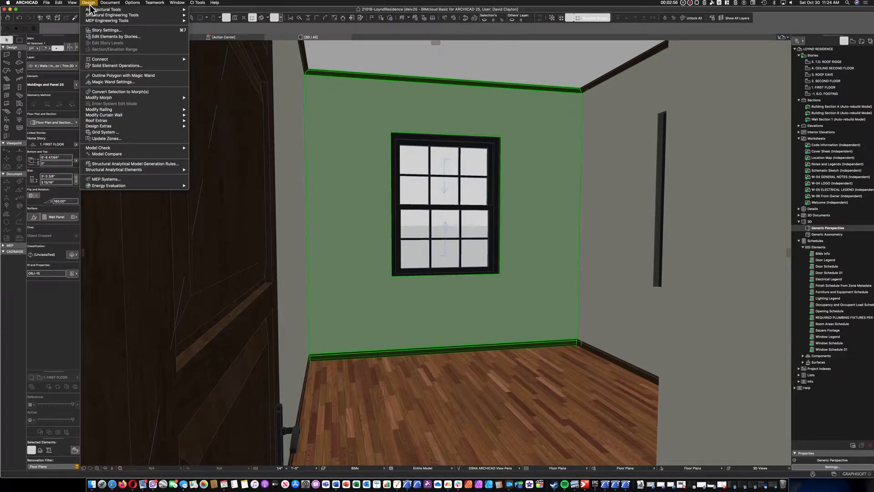
mouse_move(47, 3)
left_click(66, 94)
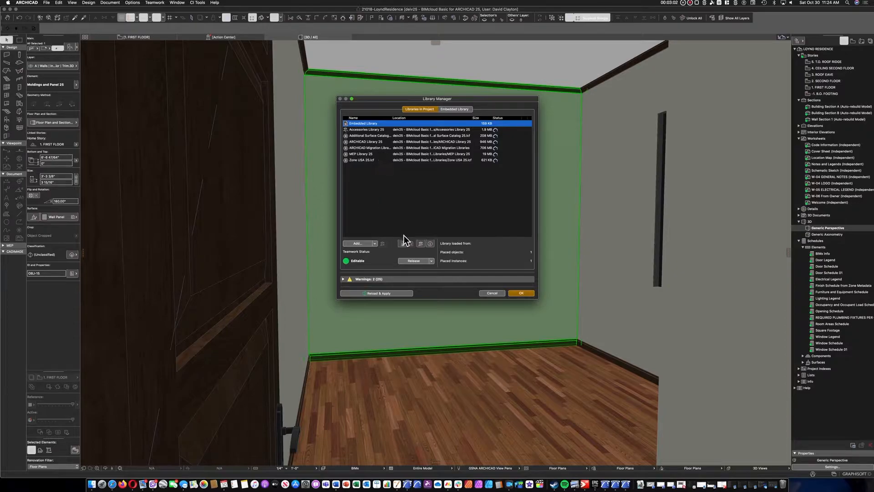
left_click(366, 130)
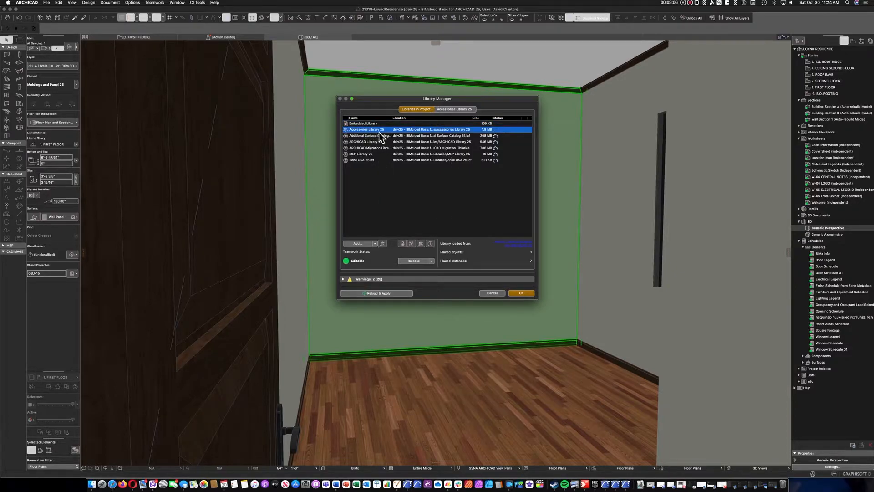
left_click(529, 294)
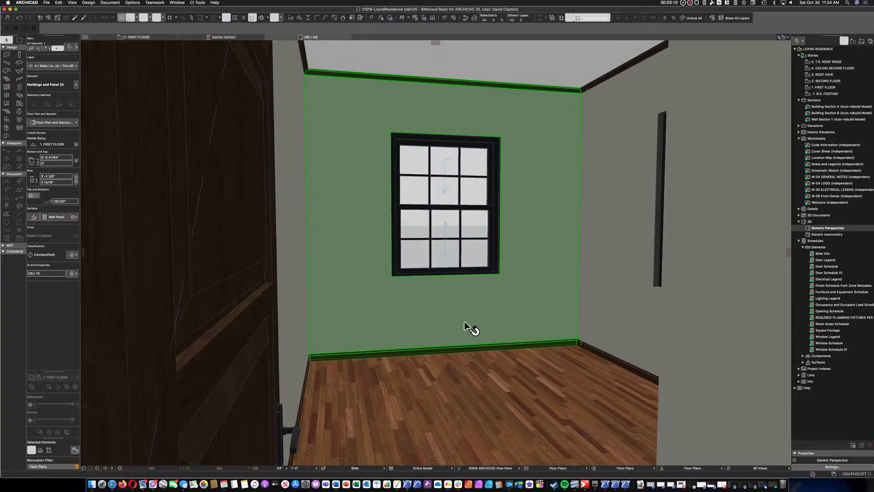
key("Escape")
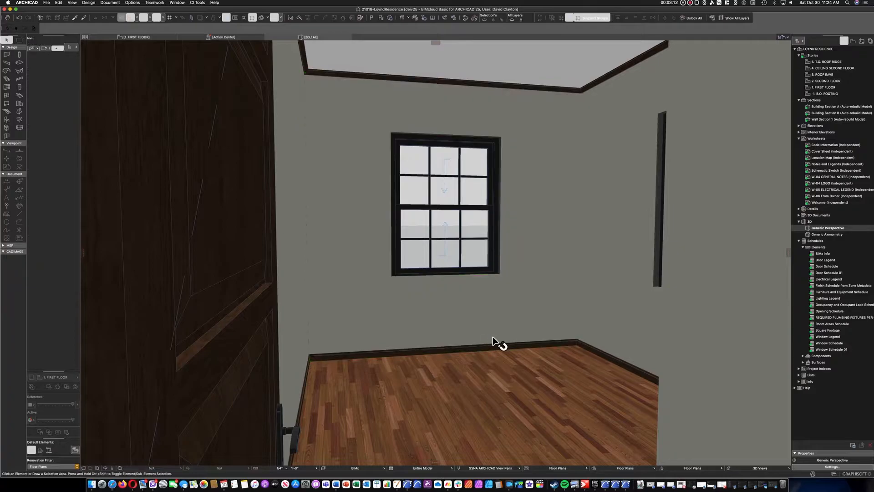
Select the Home Theater zone on the first floor plan and start Create Room Accessories from the Interior Wizard
left_click(137, 37)
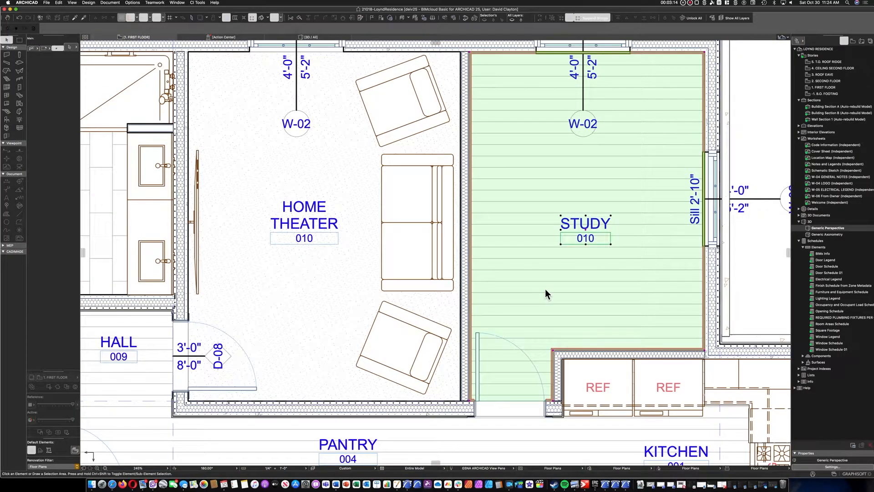
key("Escape")
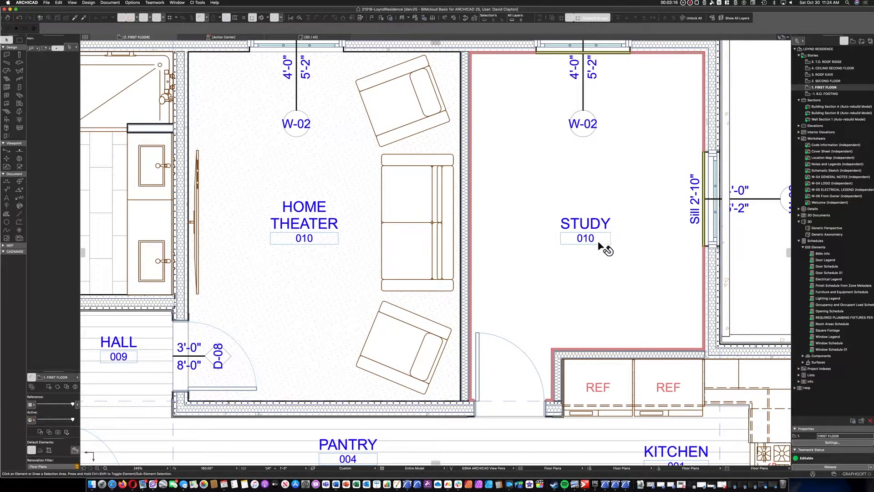
left_click(340, 248)
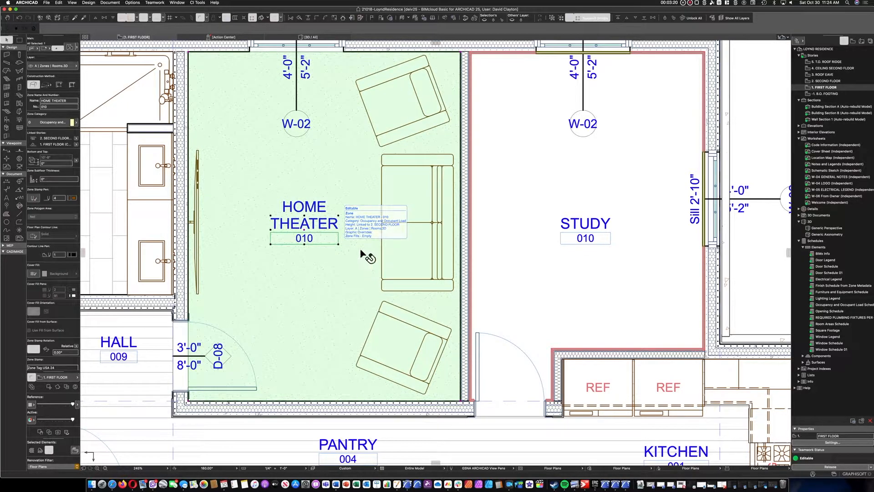
scroll(355, 189, "left", 3)
scroll(355, 189, "up", 2)
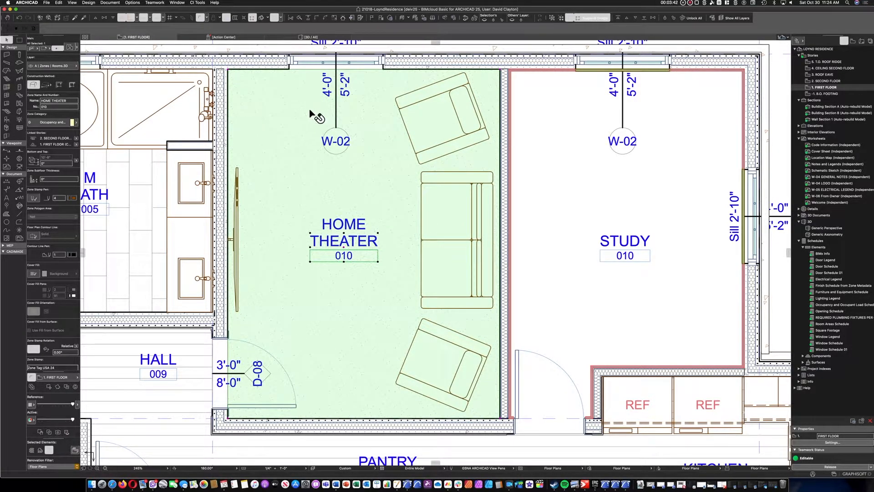
left_click(88, 3)
mouse_move(119, 130)
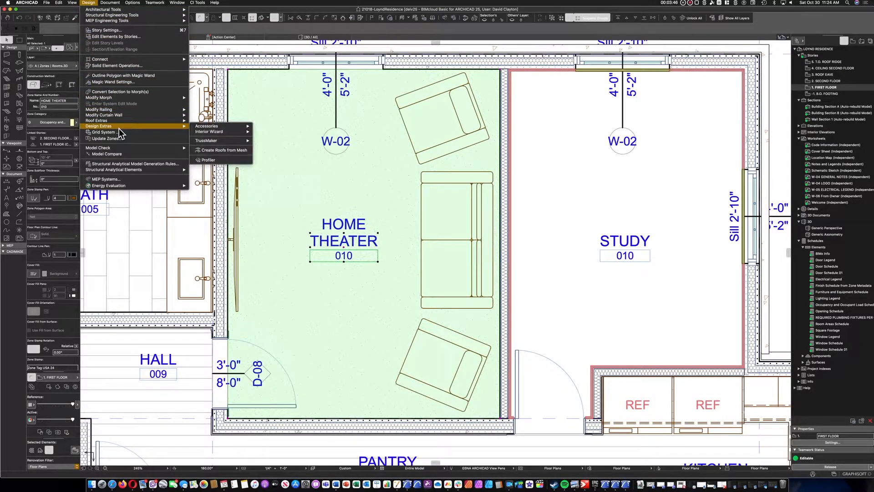
mouse_move(220, 128)
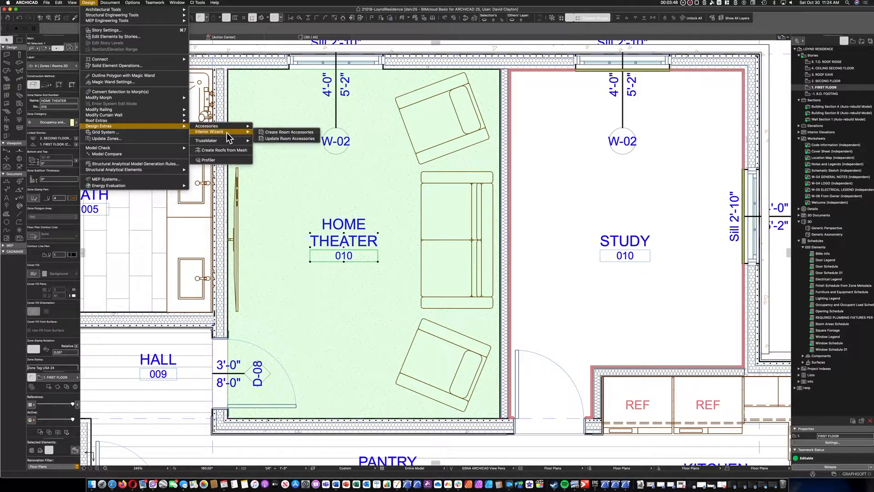
left_click(292, 133)
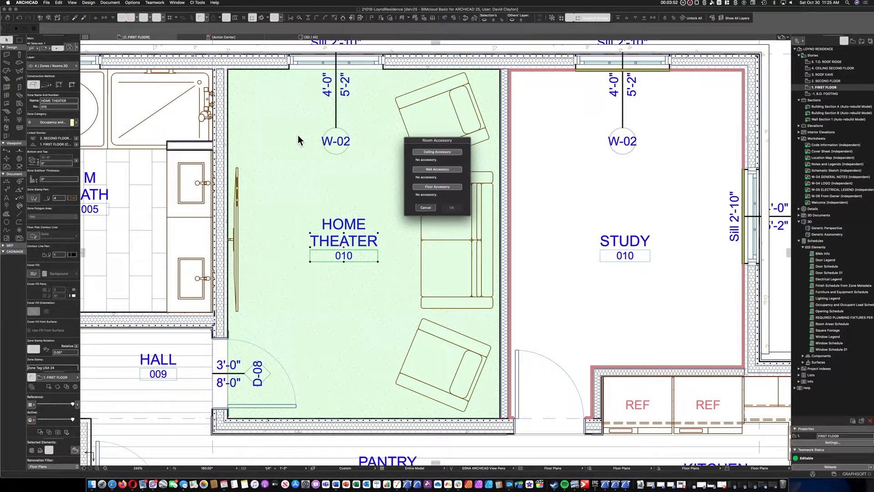
Use Moldings and Panel 25 as the wall accessory, with the molding type Base, Chair and Crown Molding
left_click(440, 171)
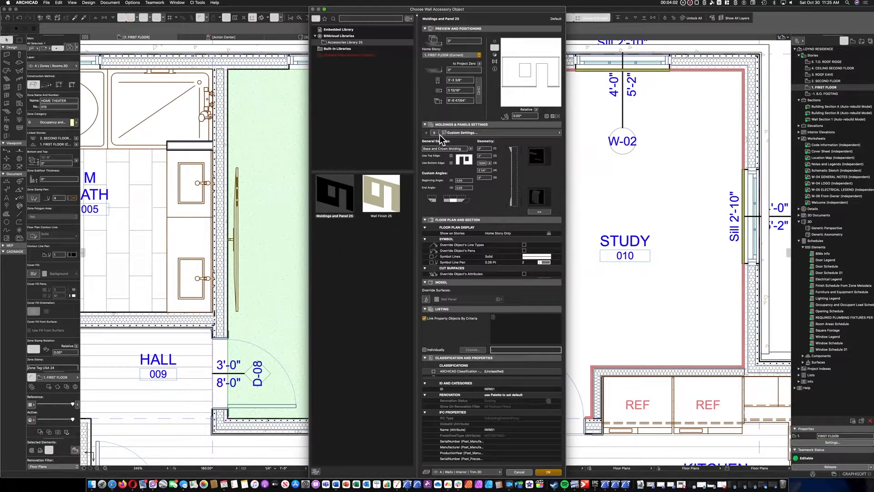
left_click(471, 149)
left_click(523, 148)
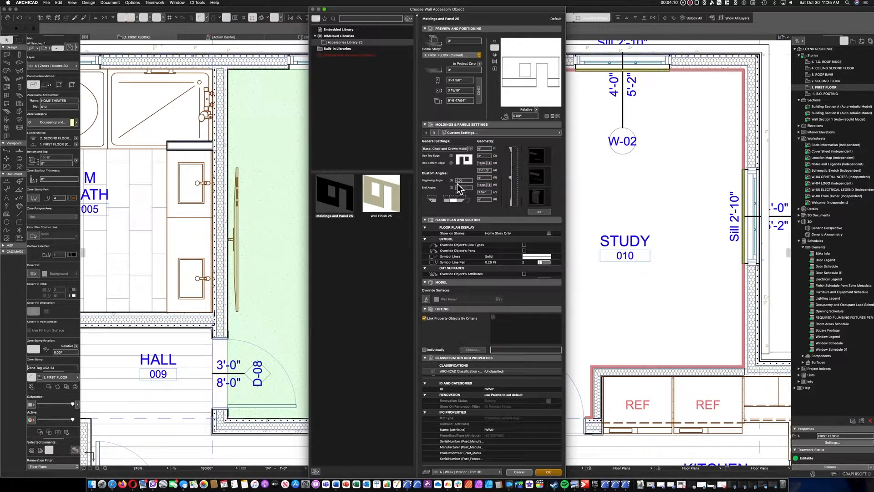
Pick crown molding profile 23, chair strip profile 34 and base molding profile 39 for the wall accessory
left_click(549, 155)
left_click(549, 162)
left_click_drag(550, 159, 552, 155)
left_click(540, 149)
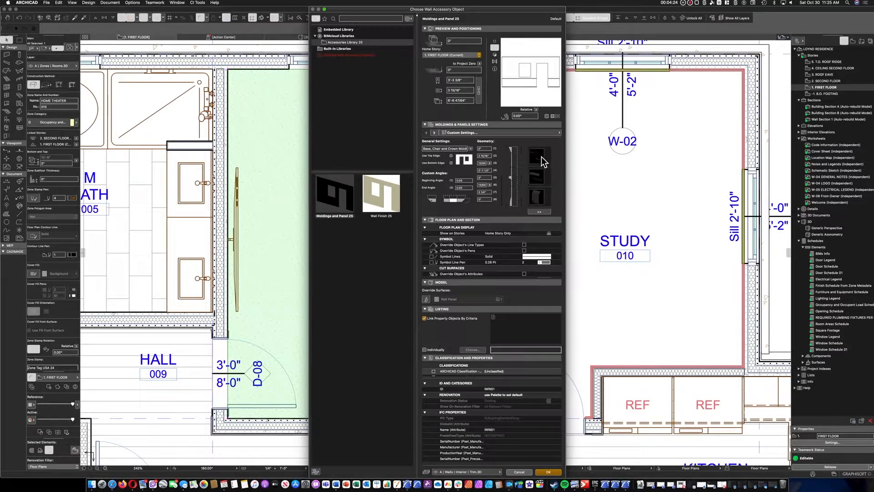
left_click(540, 178)
left_click_drag(550, 178, 550, 182)
left_click(536, 174)
scroll(547, 191, "down", 1)
left_click_drag(550, 192, 551, 197)
left_click(540, 196)
Adjust the chair strip's height in the wall accessory's geometry values
left_click(483, 156)
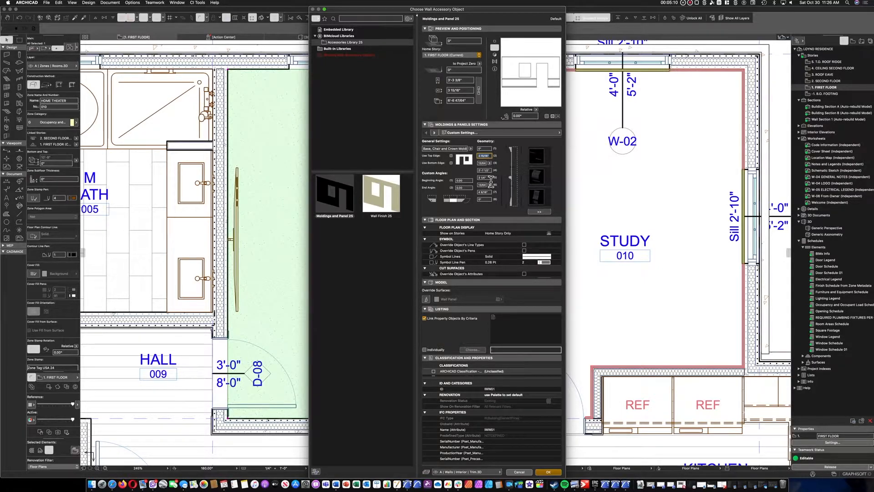
left_click(485, 170)
key("Return")
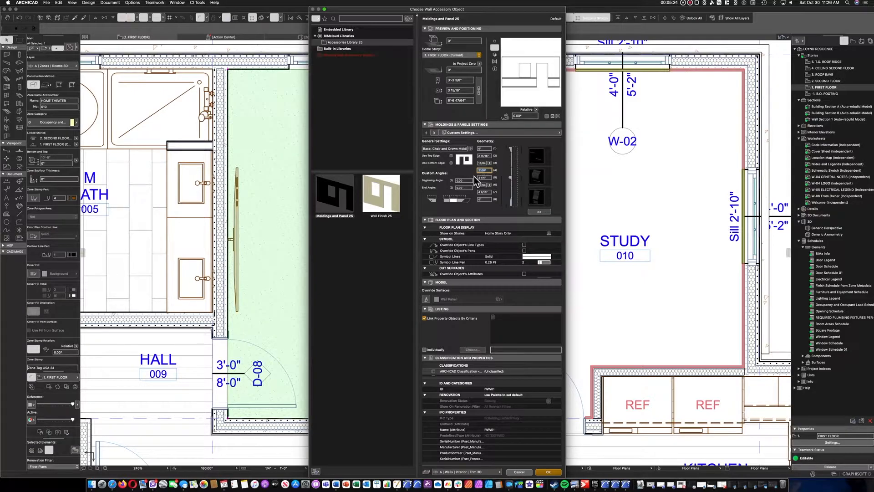
Review the wall accessory's molding profiles, surface materials, home story and layer assignment
left_click(436, 133)
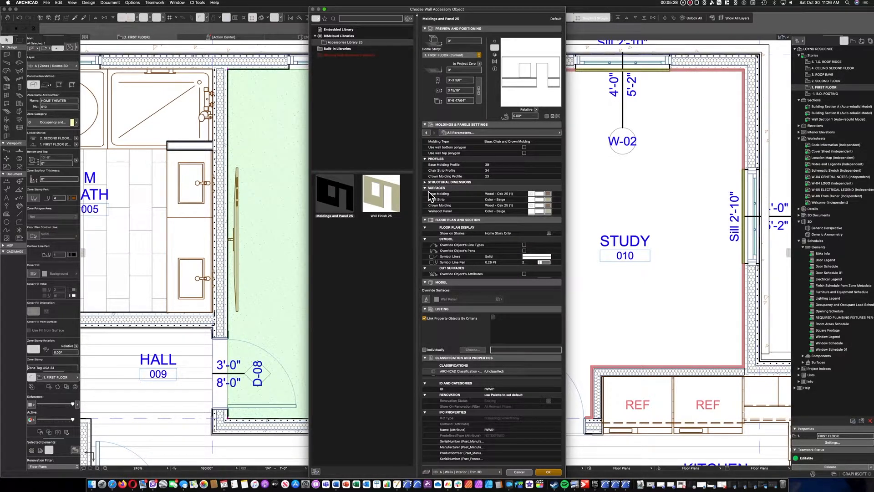
scroll(556, 198, "down", 2)
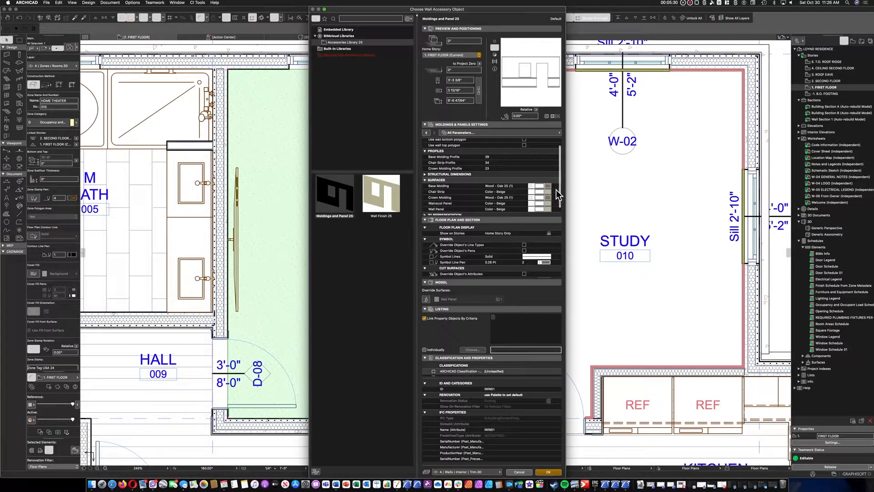
left_click_drag(561, 192, 562, 200)
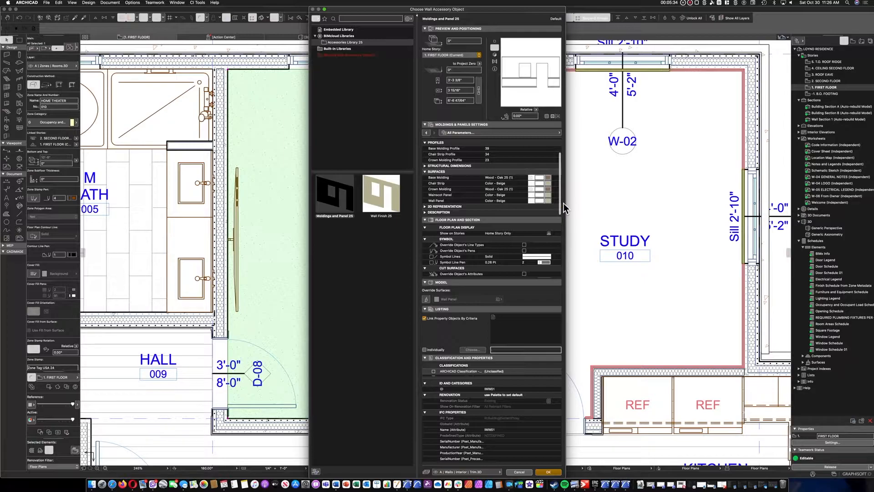
left_click(454, 55)
left_click(457, 56)
left_click(468, 472)
left_click(468, 473)
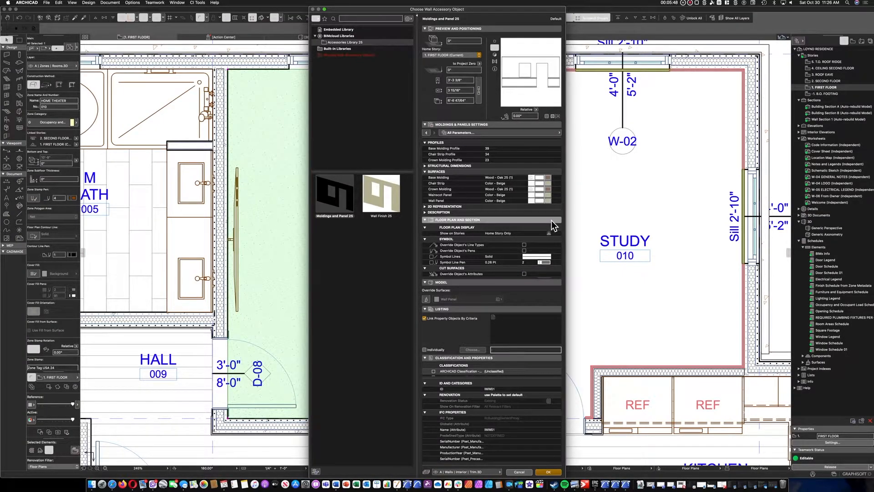
Create the wall moldings for the Home Theater zone and return to the 3D view
left_click(554, 472)
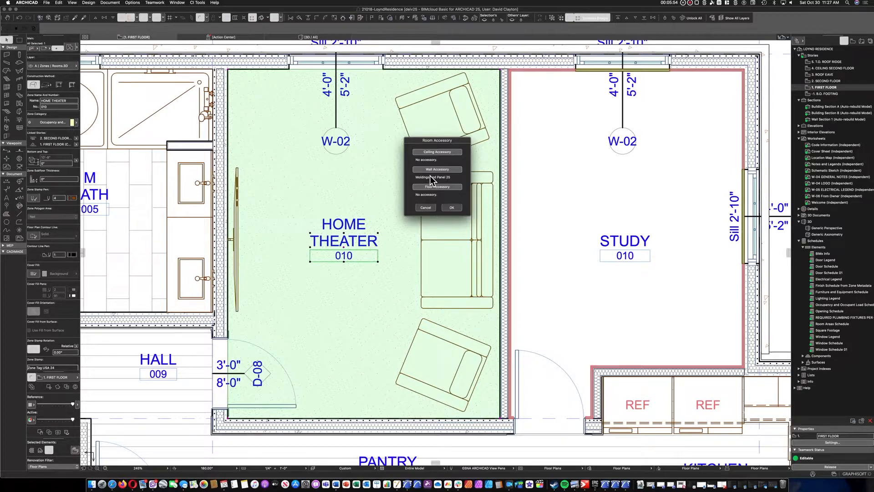
left_click(452, 207)
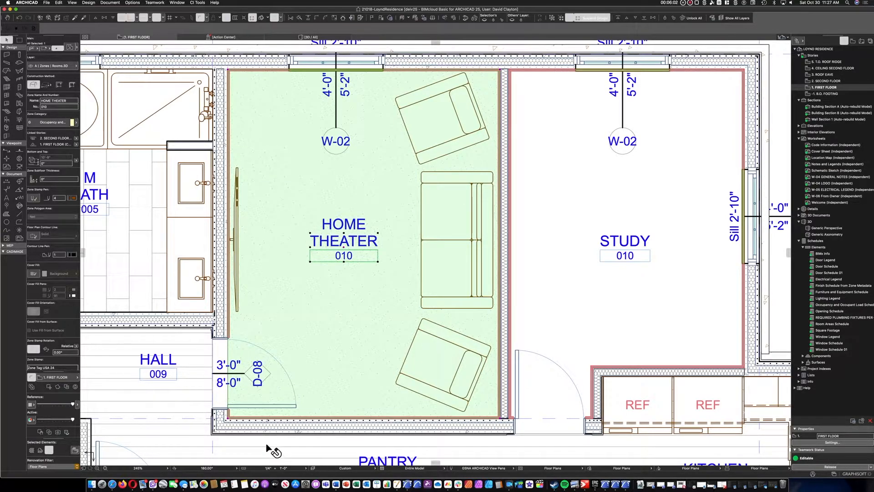
key("Escape")
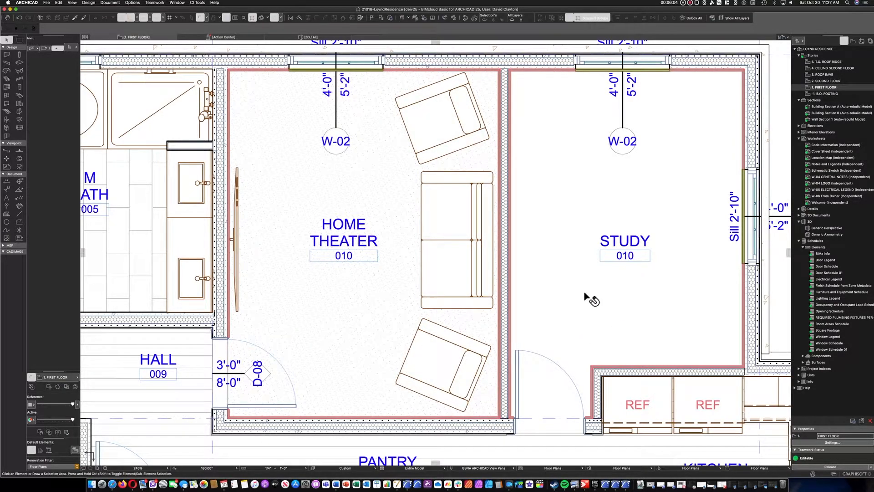
left_click(321, 37)
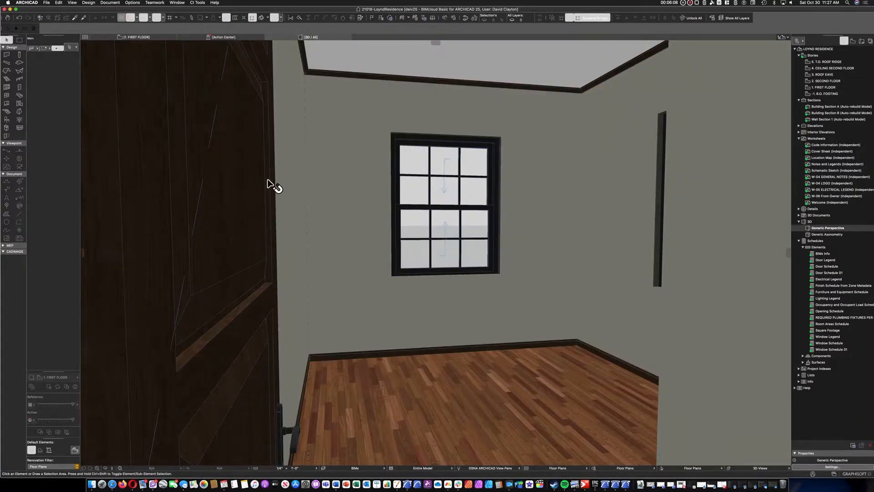
Walk through the Home Theater in 3D and inspect the molding panel on the window wall
left_click(115, 469)
key("Left")
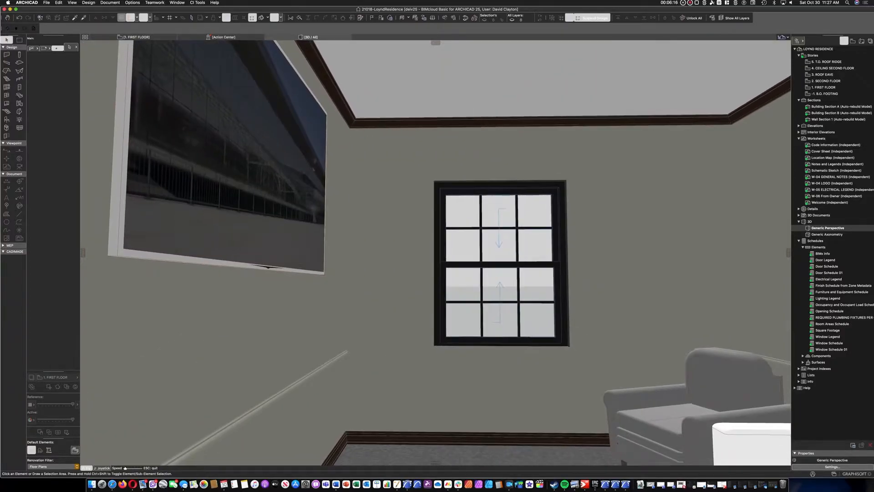
key("Escape")
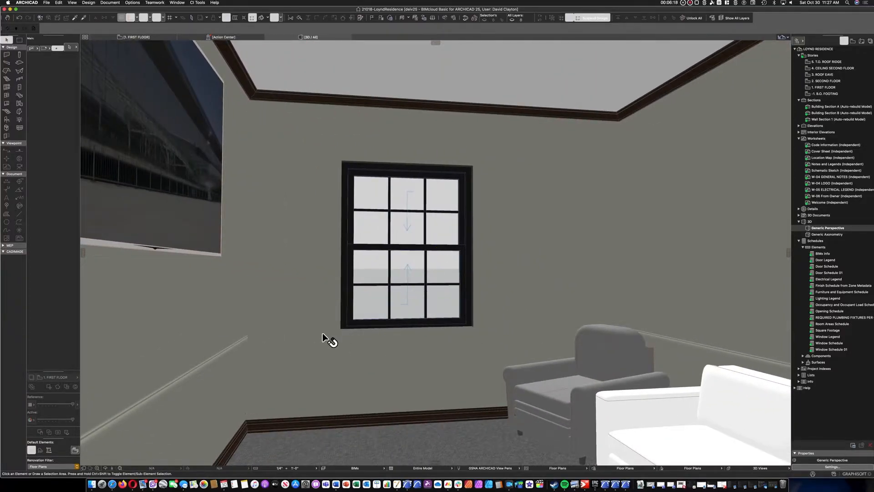
left_click(295, 339)
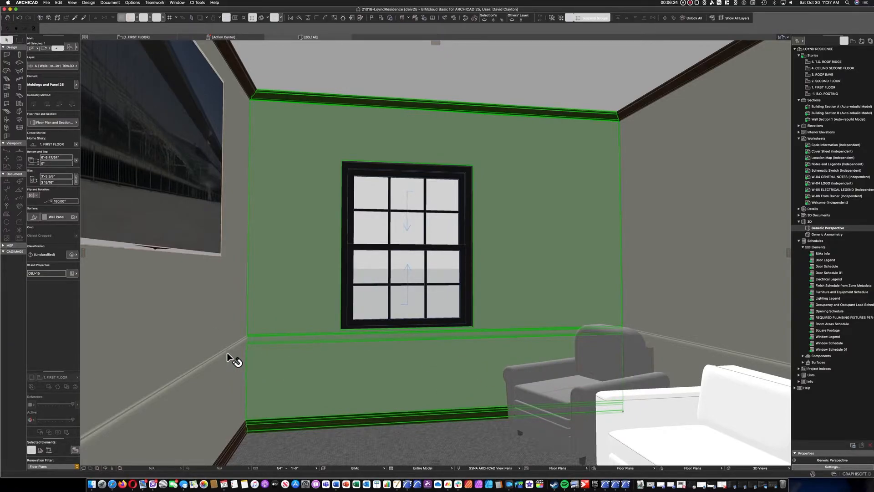
key("Escape")
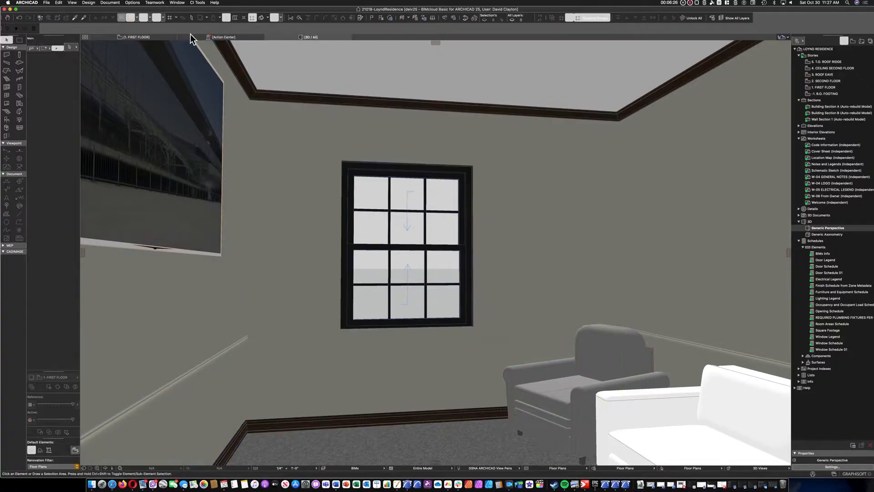
Select the four Moldings and Panel 25 objects around the Home Theater walls in the first floor plan
left_click(165, 36)
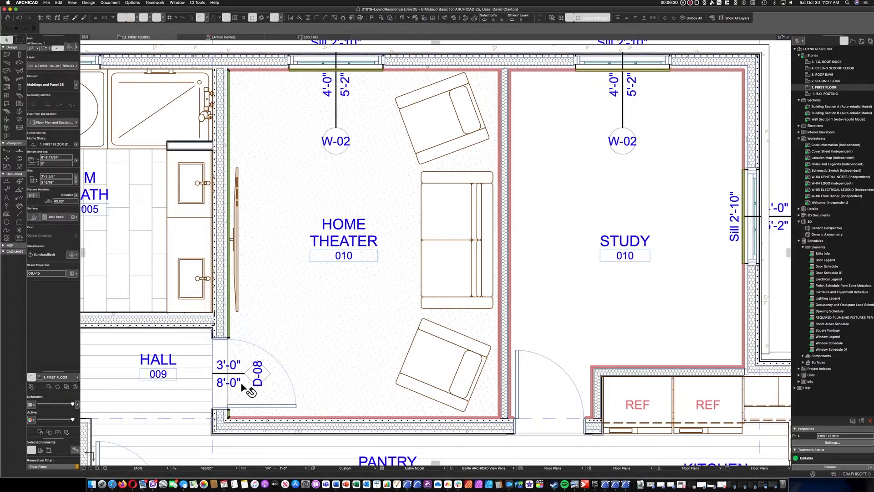
left_click(245, 417)
left_click(247, 419, "shift")
left_click(261, 419, "shift")
left_click(262, 419, "shift")
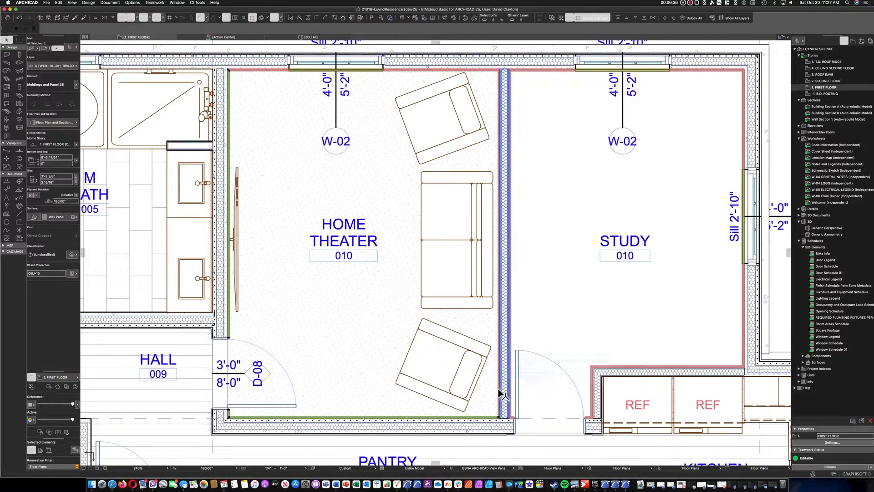
left_click(500, 74, "shift")
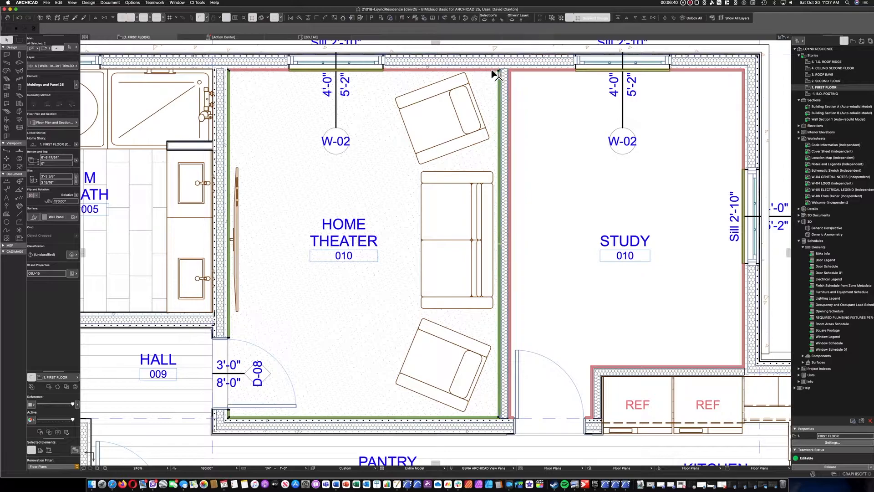
left_click(496, 72, "shift")
left_click(495, 71, "shift")
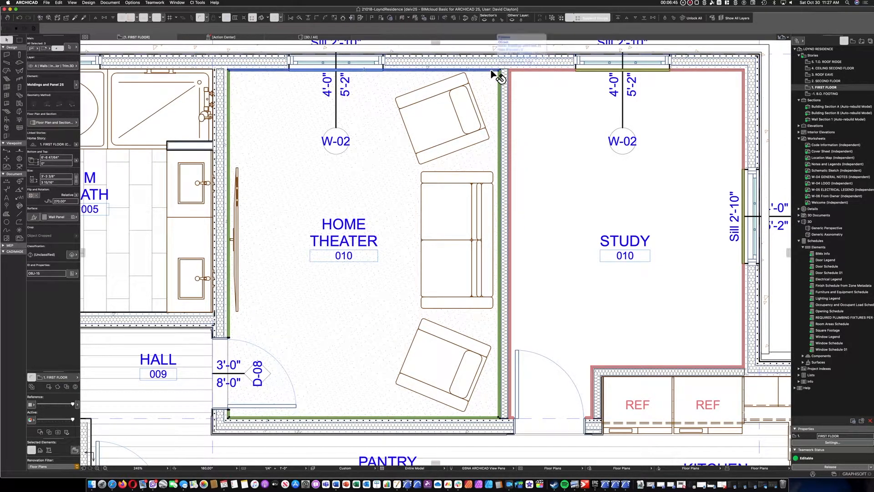
Set the chair strip surface of the selected molding objects to Wood - Oak 25 (1)
left_click(71, 48)
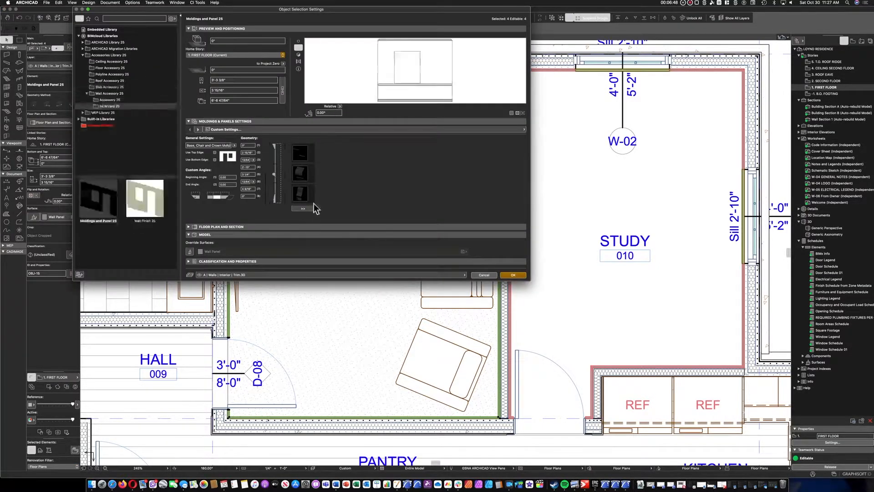
left_click(197, 129)
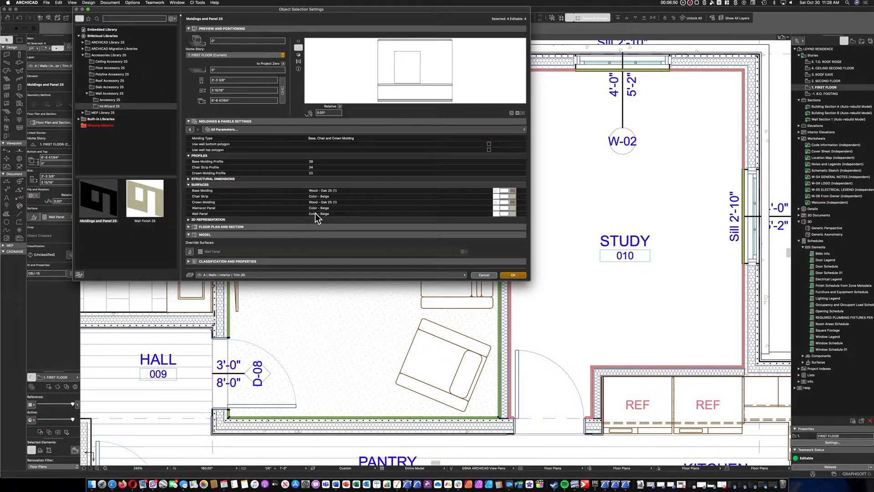
left_click(512, 202)
left_click(511, 203)
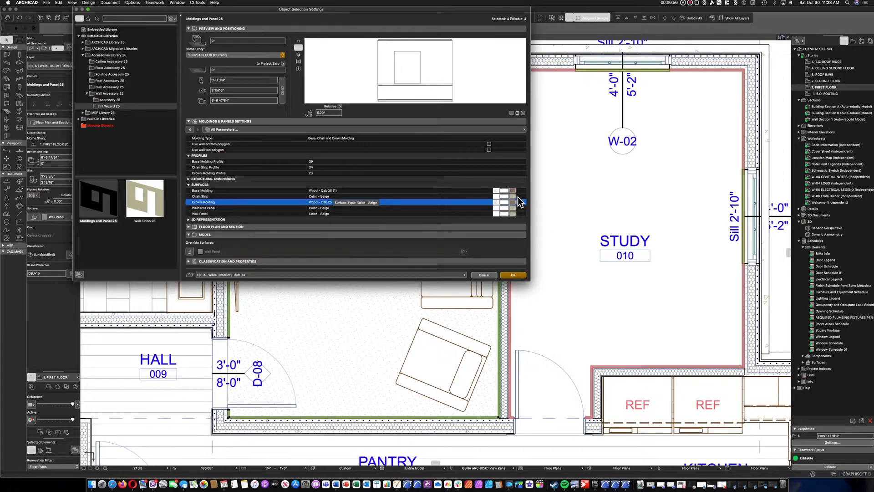
left_click(514, 196)
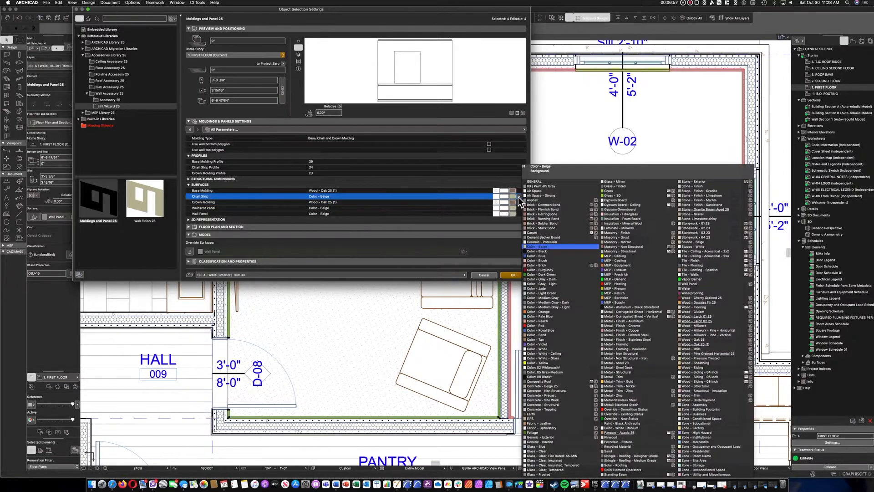
left_click(703, 344)
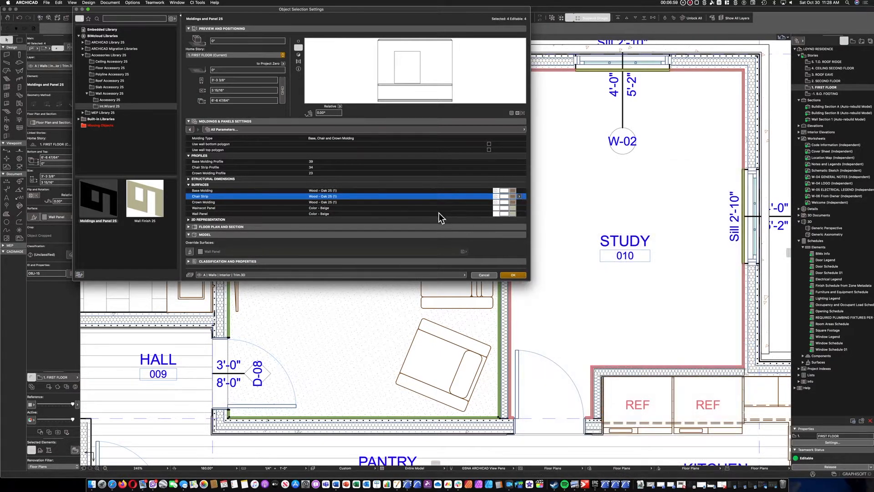
Set the wainscot panel surface to Color - White, apply the object settings and view the Home Theater in 3D
left_click(520, 208)
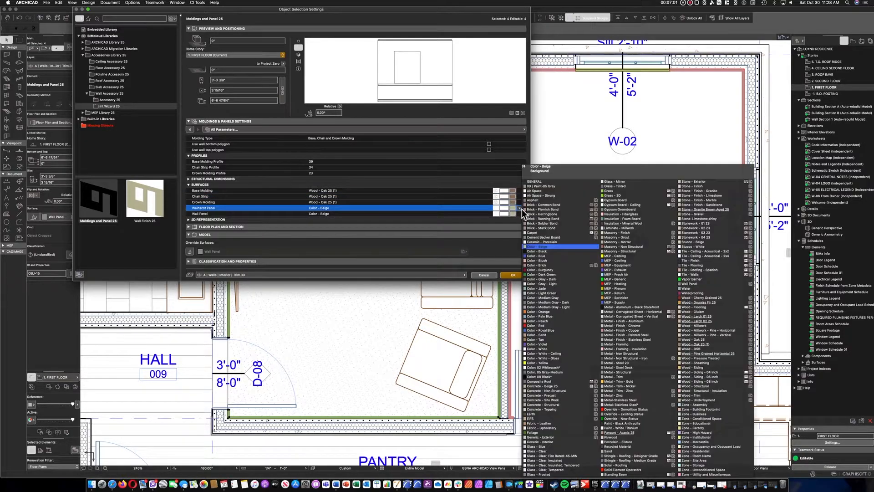
left_click(553, 349)
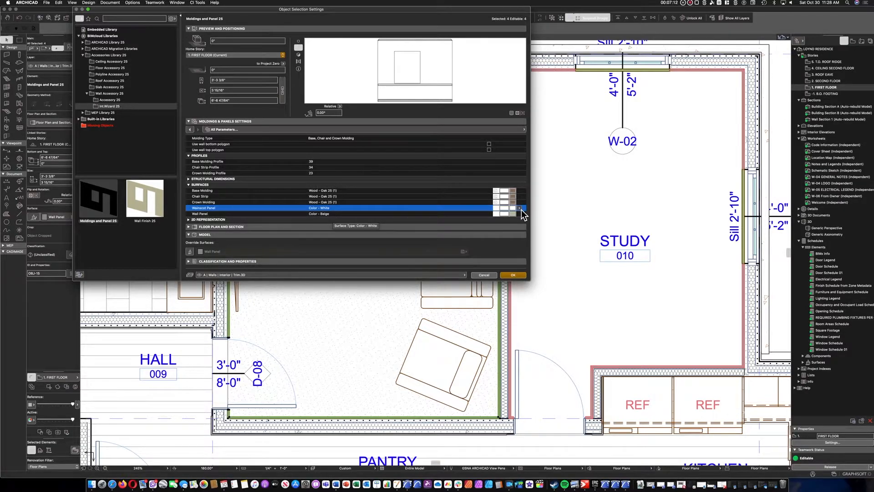
left_click(511, 275)
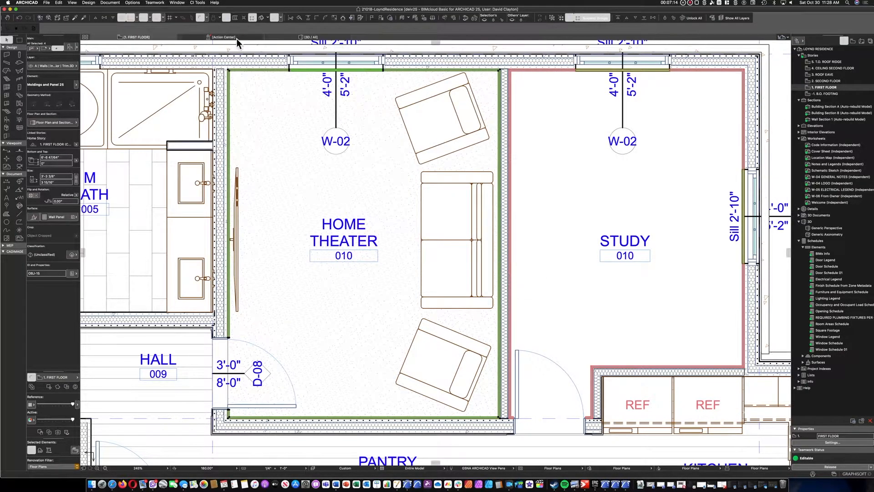
key("Escape")
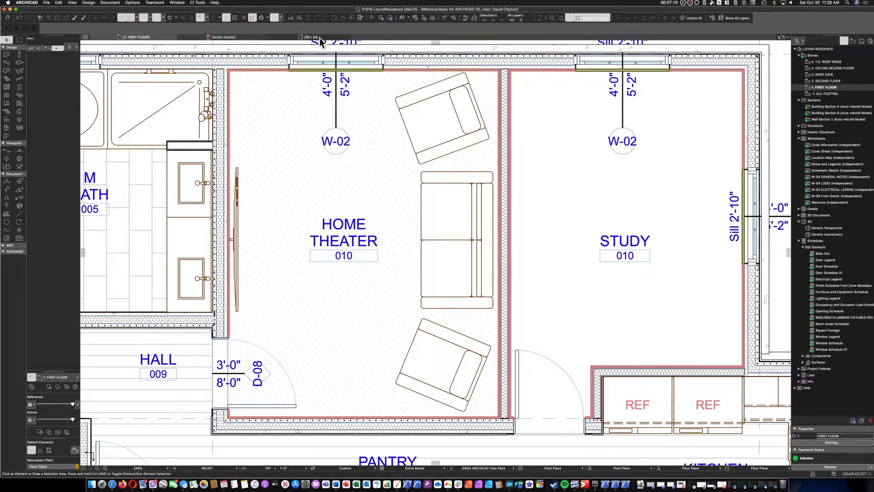
left_click(320, 37)
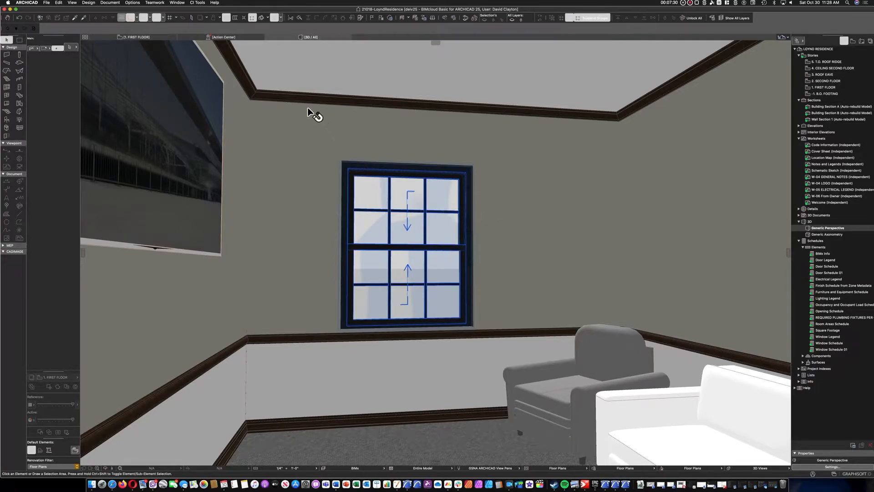
Examine the Living, Dining, Kitchen, Pantry and Hall 009 zone boundaries in the first floor plan
left_click(145, 37)
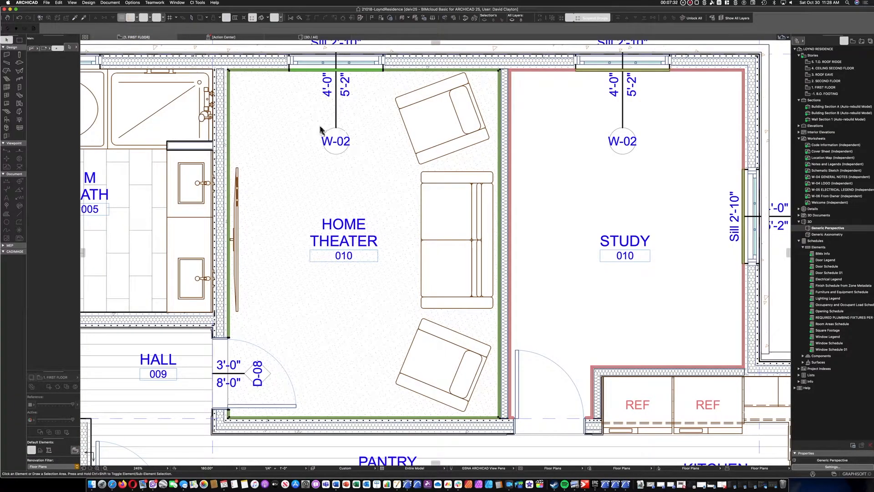
scroll(318, 125, "down", 3)
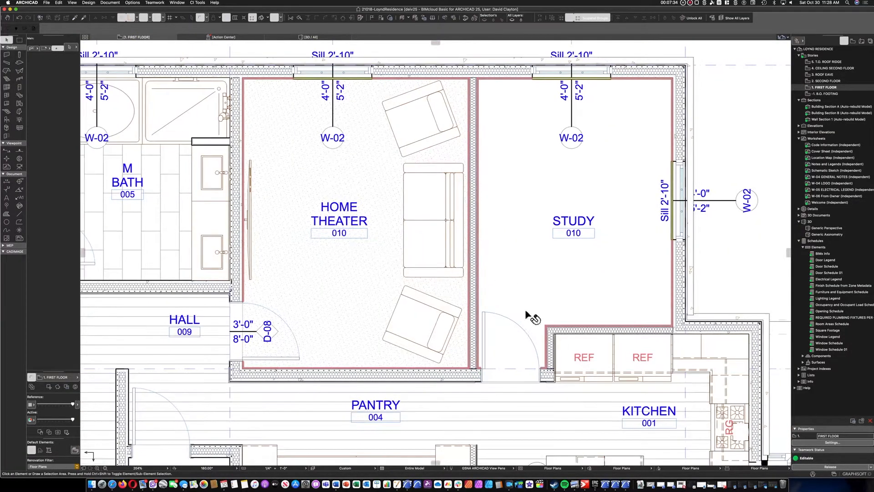
scroll(514, 294, "down", 5)
middle_click_drag(510, 285, 450, 214)
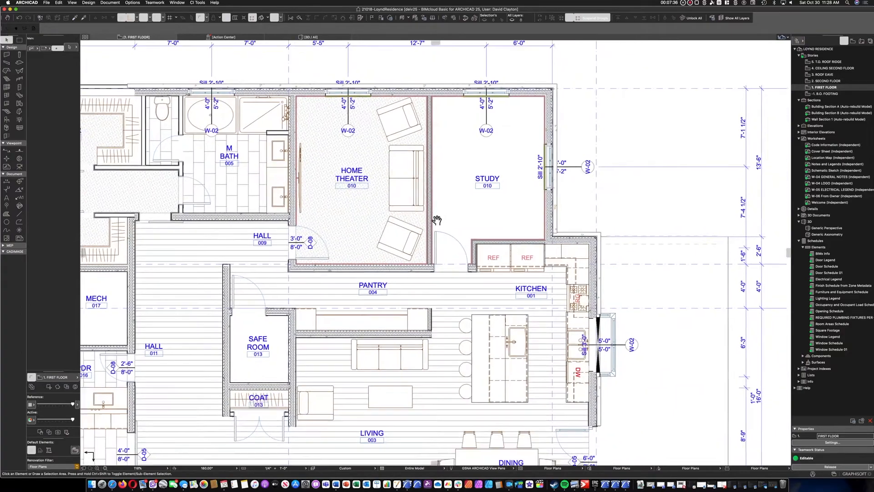
middle_click_drag(497, 359, 493, 298)
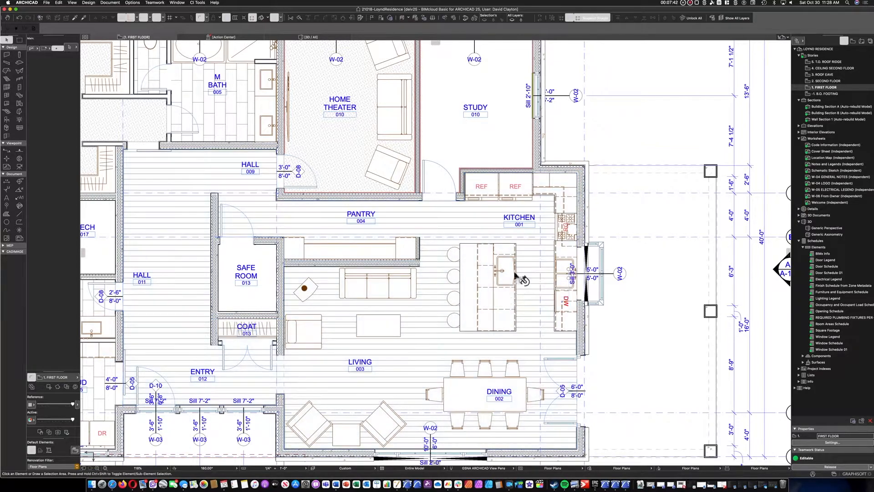
left_click(367, 372)
left_click(513, 401)
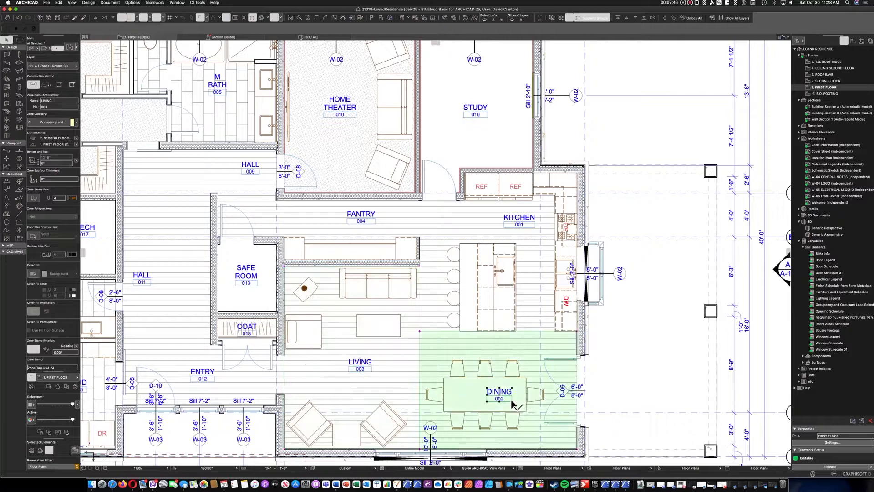
left_click(536, 228)
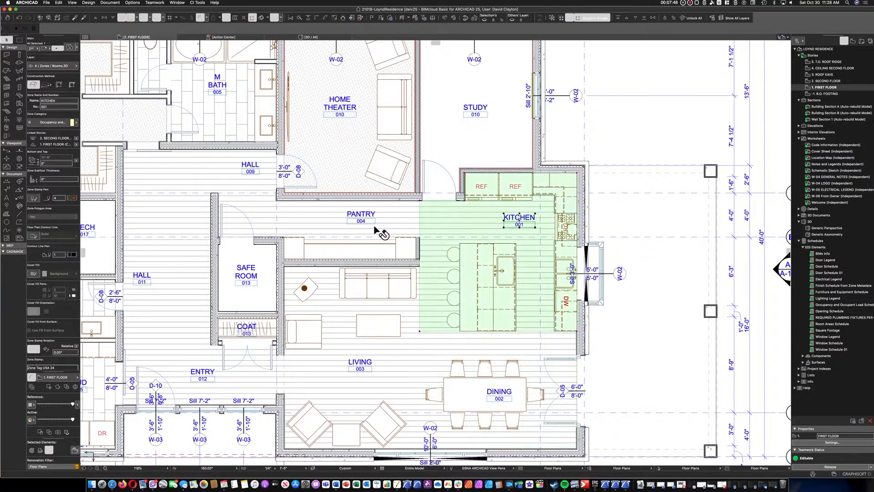
left_click(376, 226)
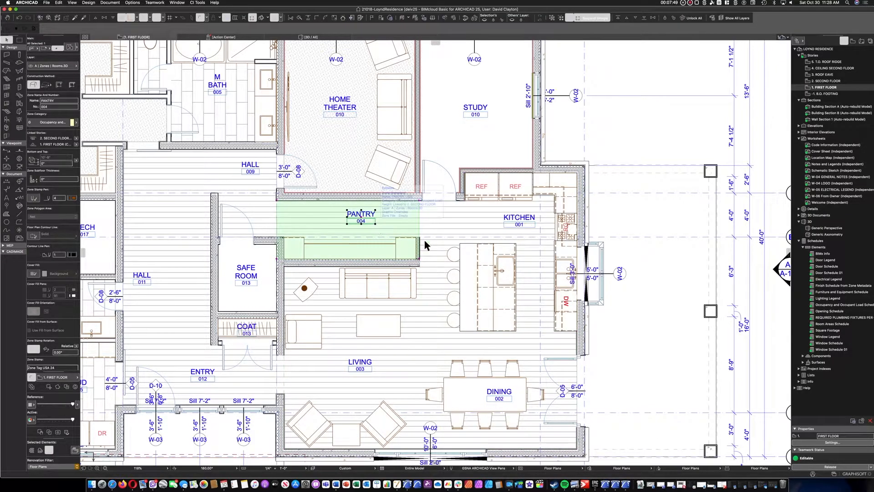
left_click(249, 168)
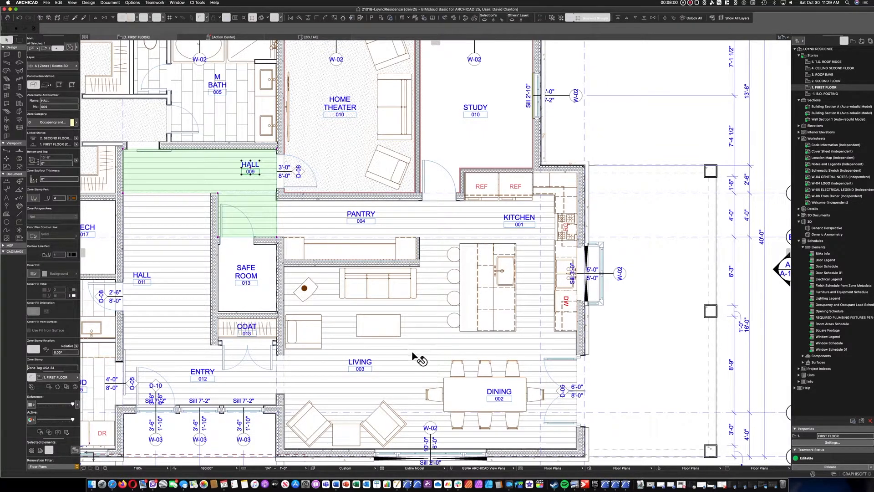
left_click(451, 369)
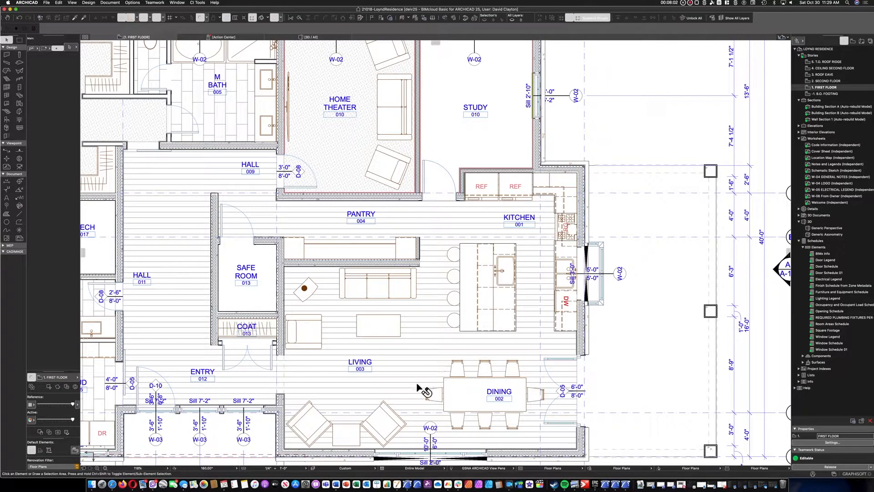
Examine the exterior wall, interior wall and interior trim layers and their intersection groups in the model view layer settings
left_click(312, 468)
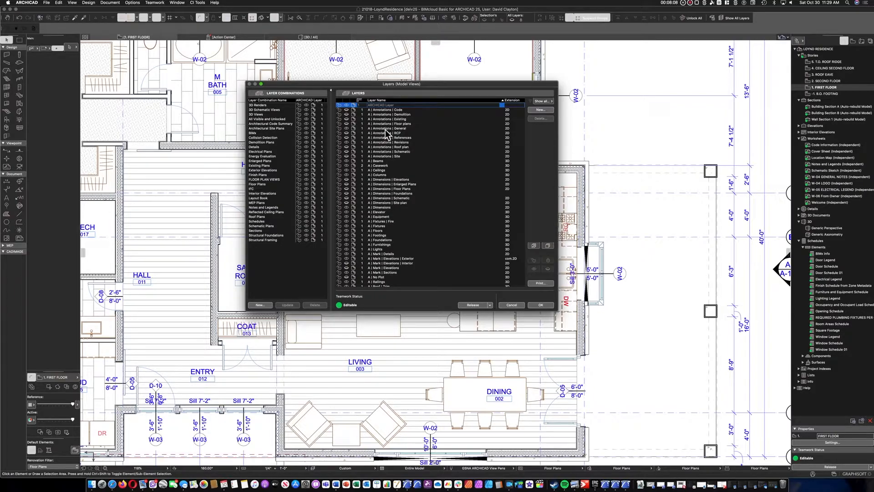
scroll(387, 143, "down", 1)
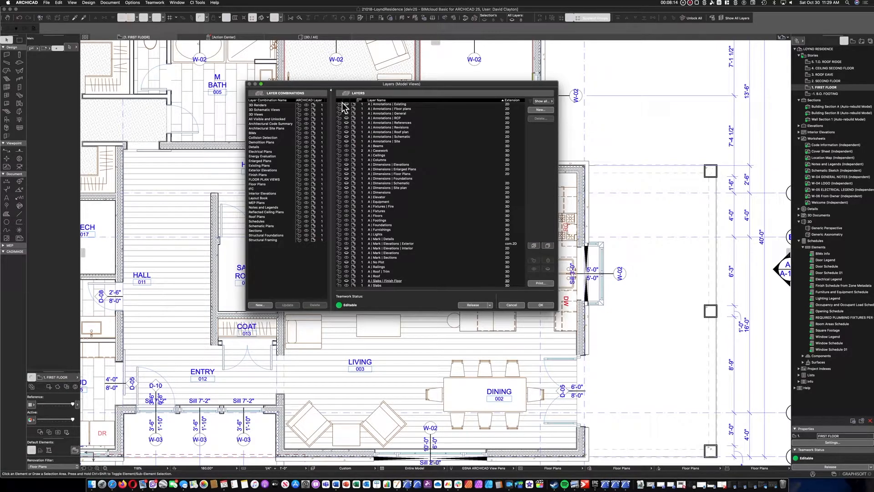
scroll(342, 103, "up", 1)
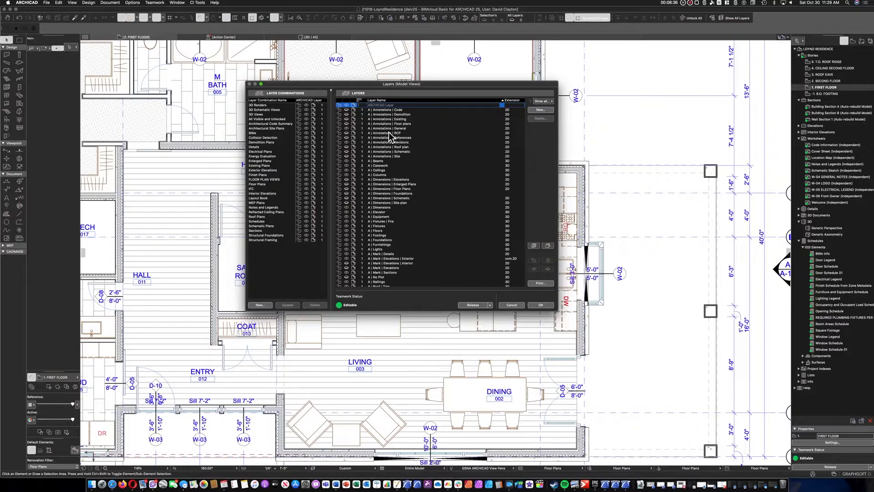
scroll(463, 180, "down", 5)
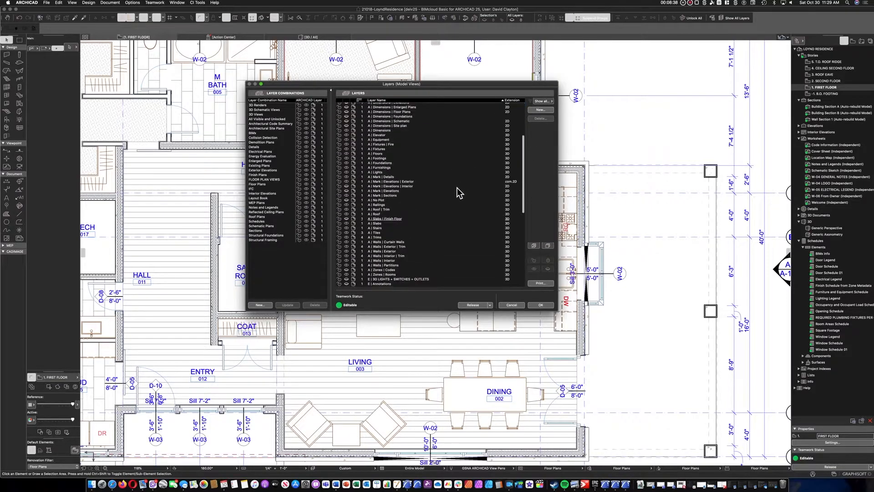
scroll(389, 245, "down", 1)
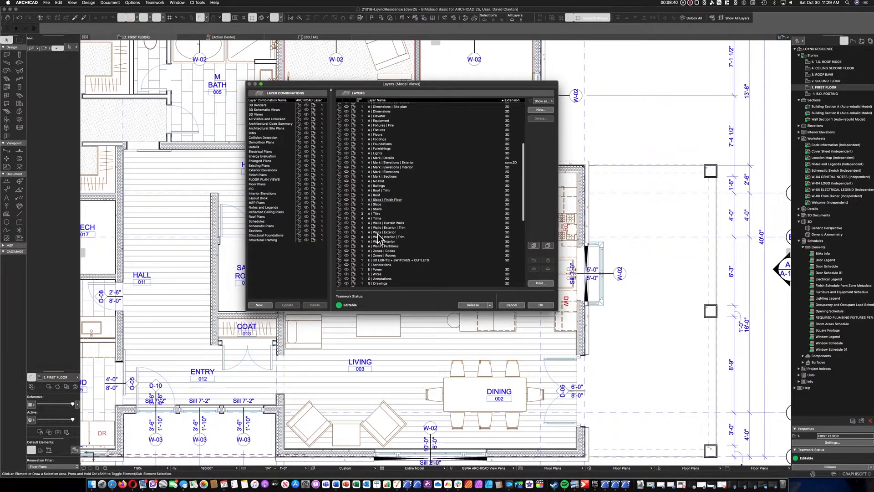
left_click(385, 233)
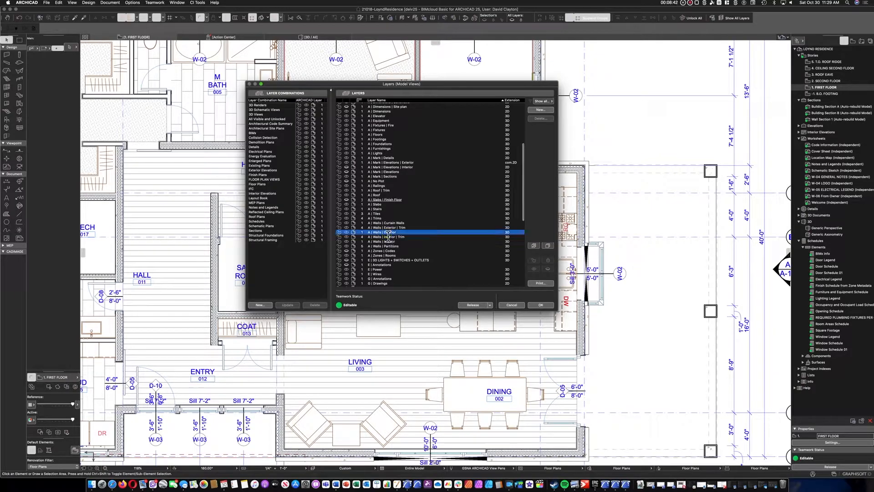
left_click(395, 242)
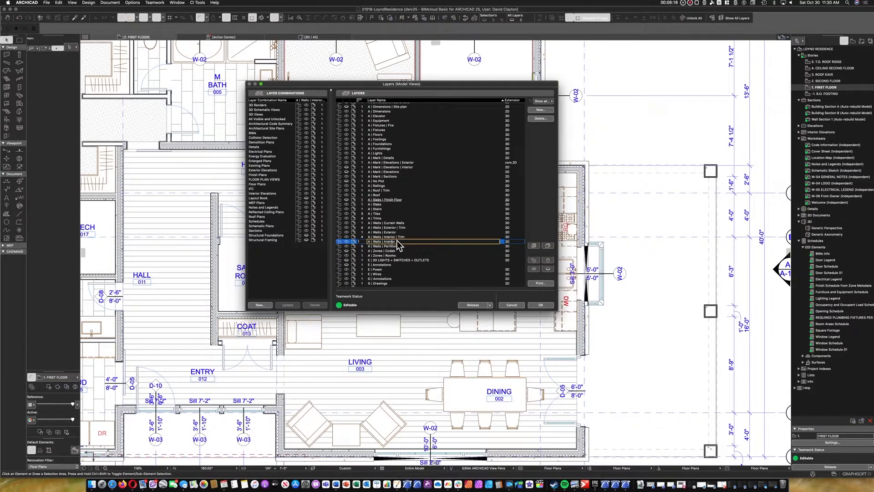
left_click(381, 237)
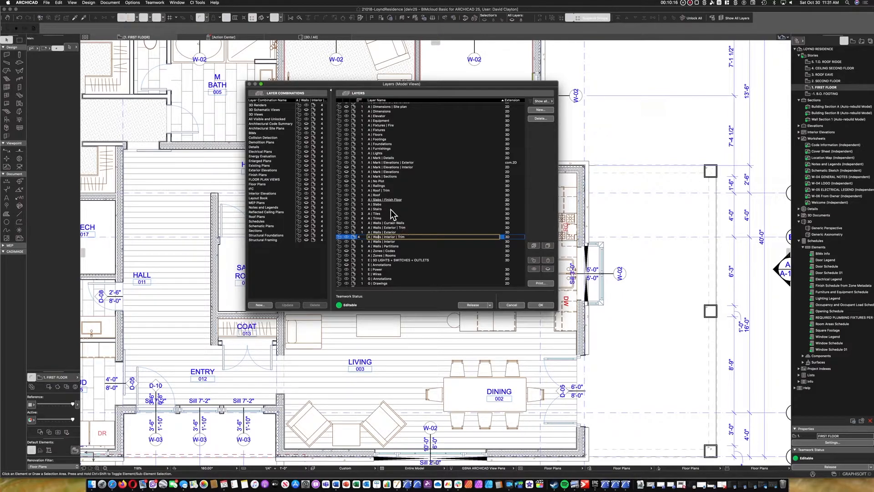
Close the layer settings and set the Wall tool's default layer to A | Walls | Interior | Trim.3D
left_click(539, 306)
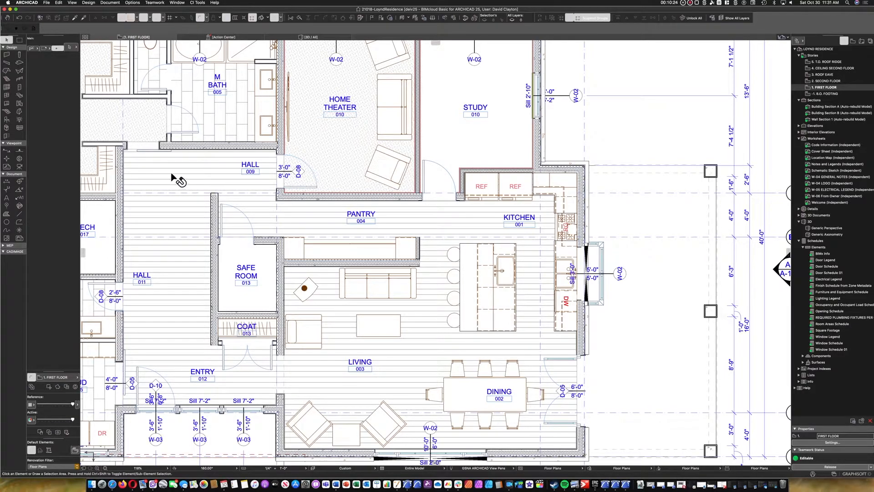
middle_click_drag(166, 122, 192, 118)
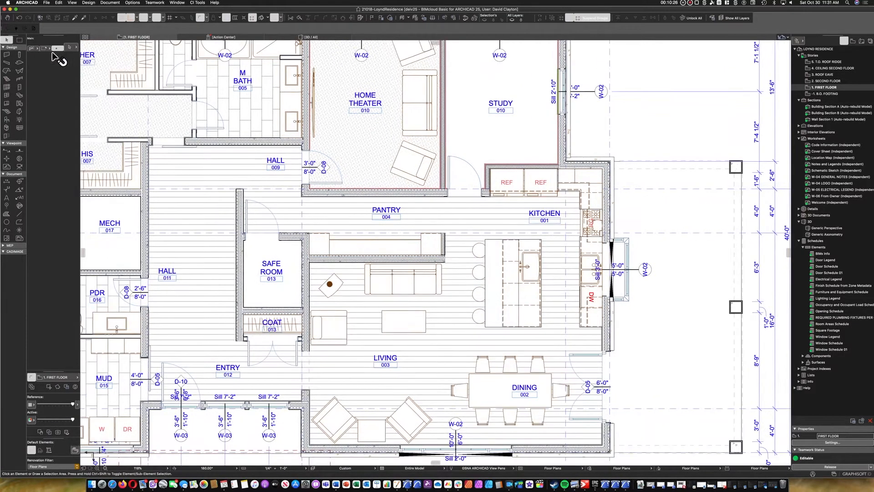
left_click(6, 55)
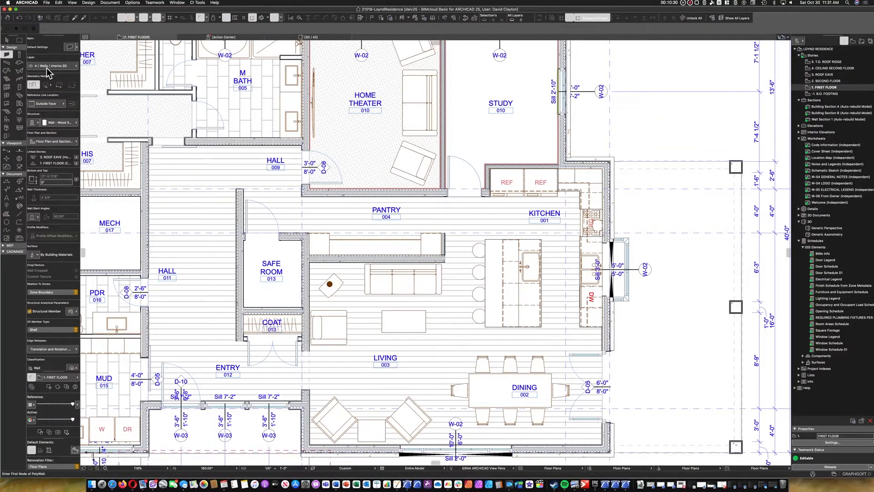
left_click(37, 123)
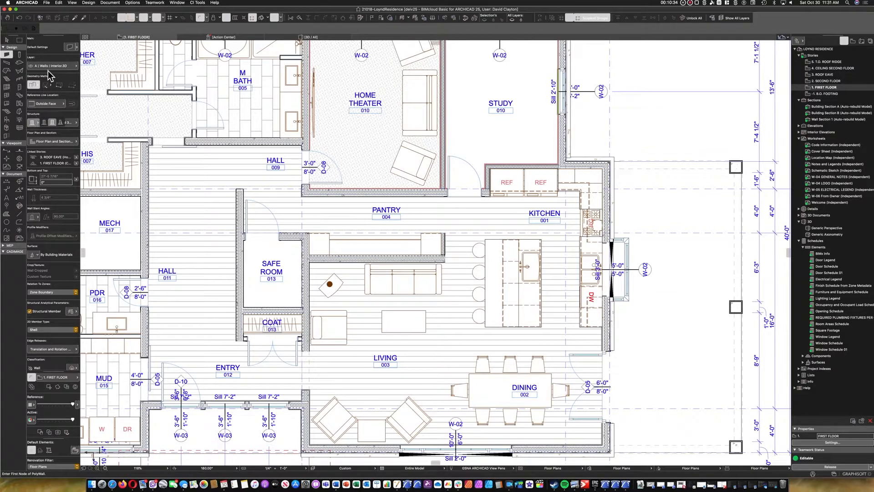
left_click(51, 66)
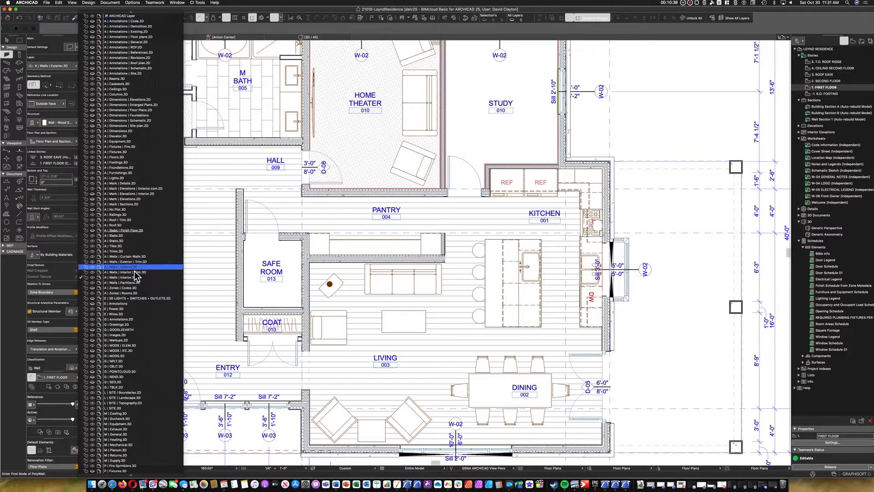
left_click(130, 273)
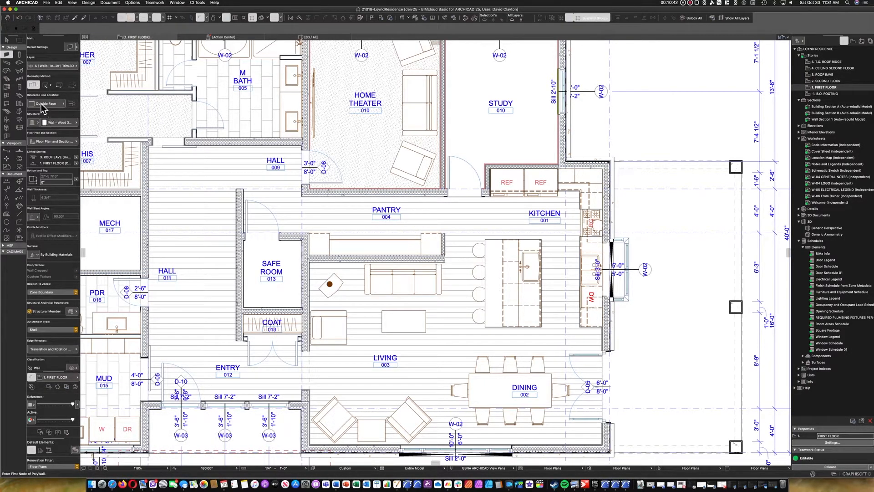
Switch the wall structure to a complex profile and choose the Trim - Wood - Base profile
mouse_move(40, 125)
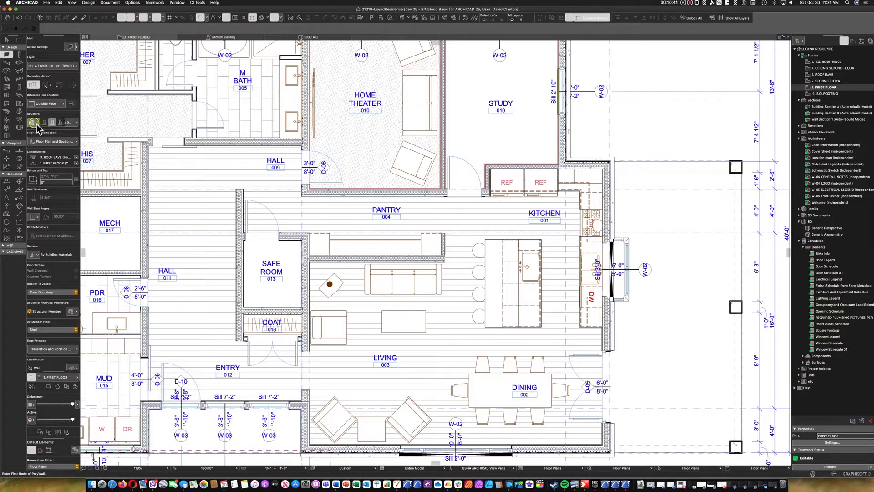
left_click(63, 123)
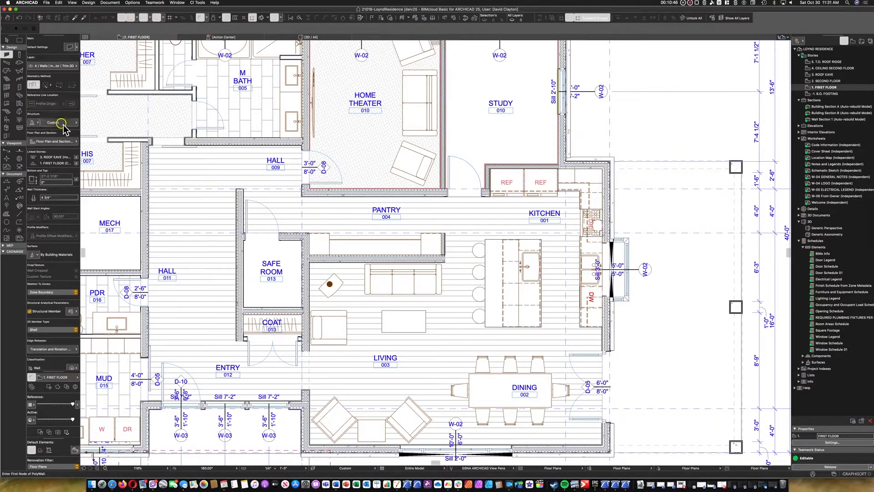
left_click(59, 122)
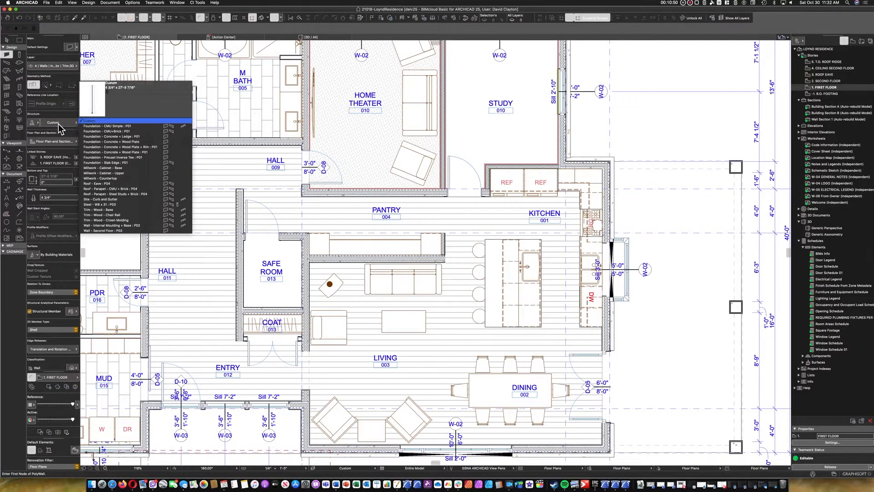
left_click(103, 210)
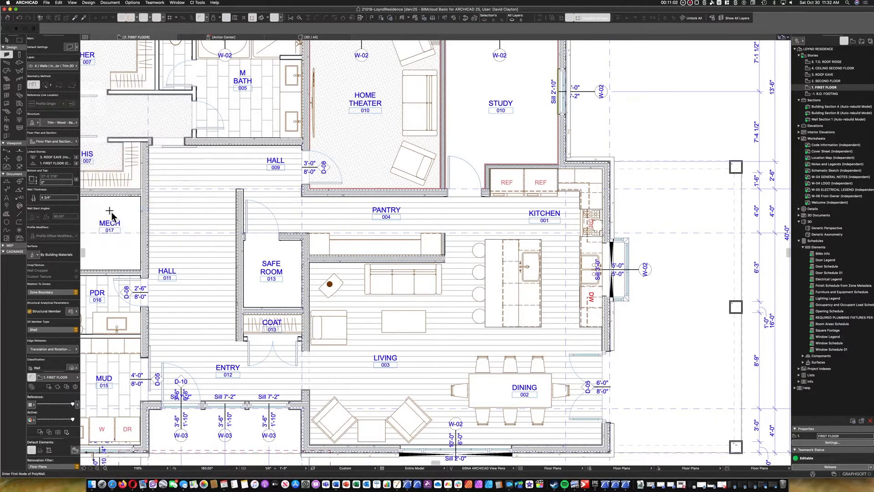
Override the surfaces of the base trim wall with Wood - Oak 25 (1)
left_click(35, 255)
left_click(35, 277)
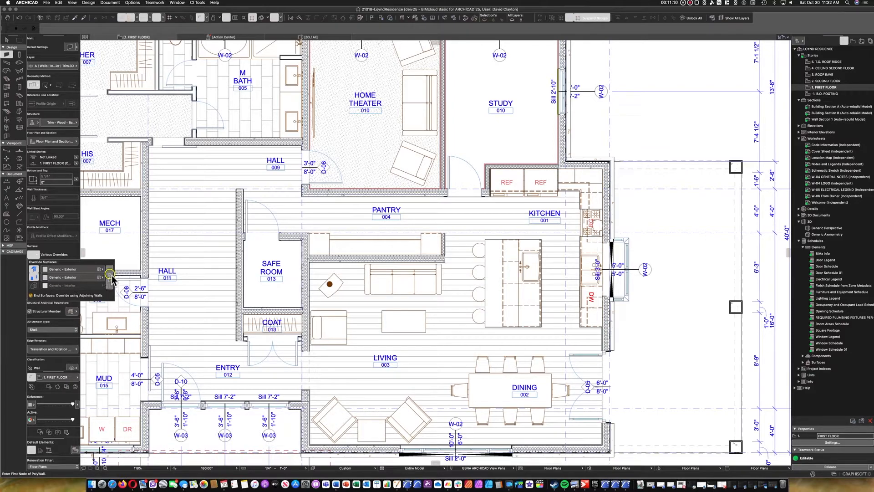
left_click(85, 269)
left_click(287, 344)
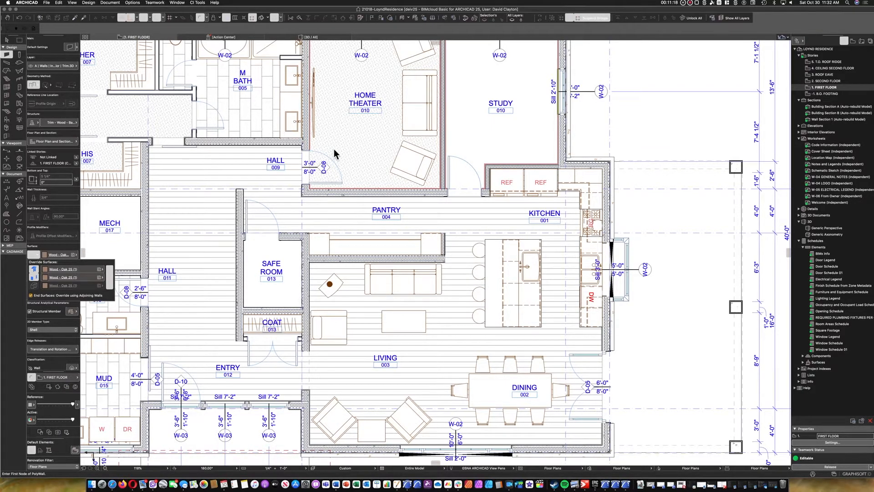
Draw the base trim wall along the M Bath side of the wall shared with Hall 009, from the door-side corner to the Home Theater wall
middle_click_drag(335, 154, 423, 212)
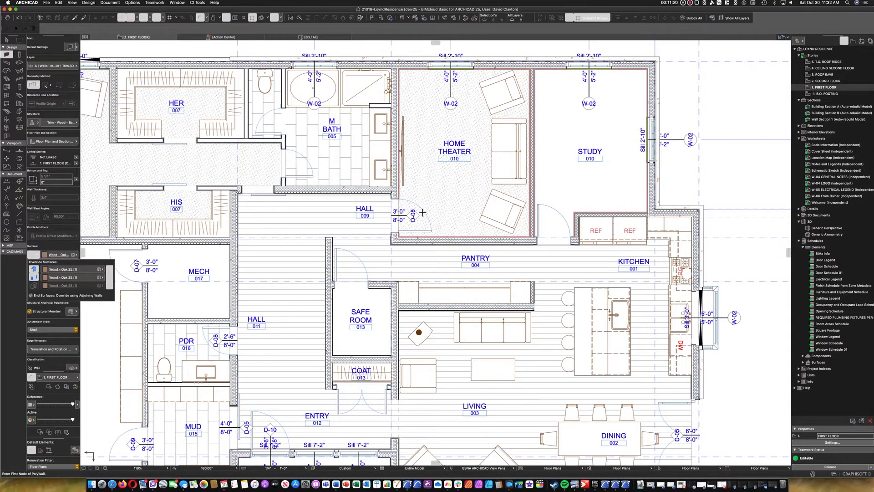
scroll(157, 316, "up", 5)
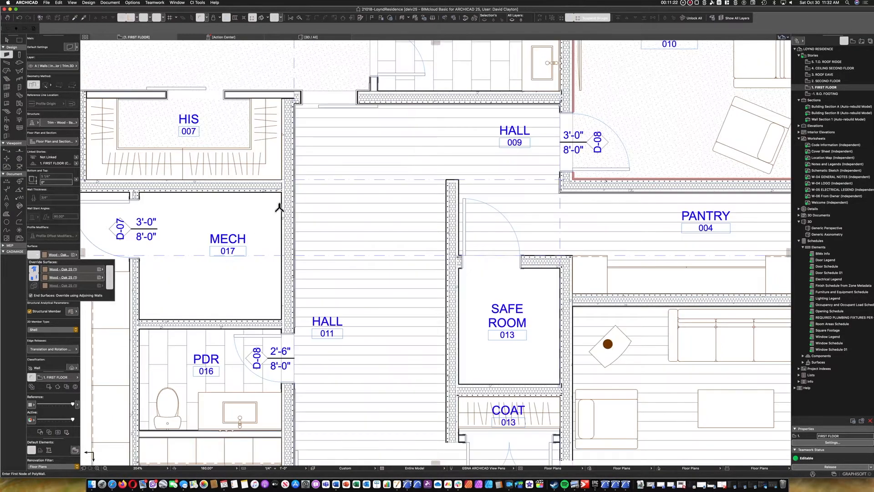
middle_click_drag(302, 94, 251, 256)
scroll(250, 268, "down", 2)
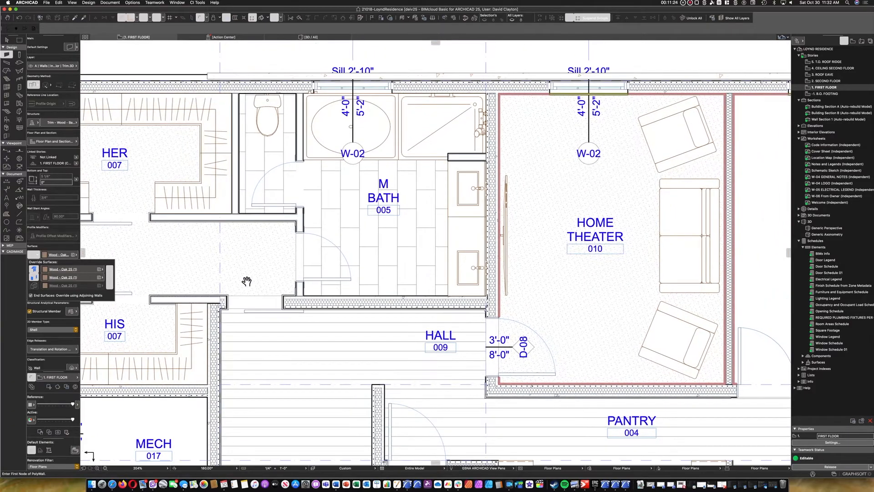
scroll(312, 286, "up", 6)
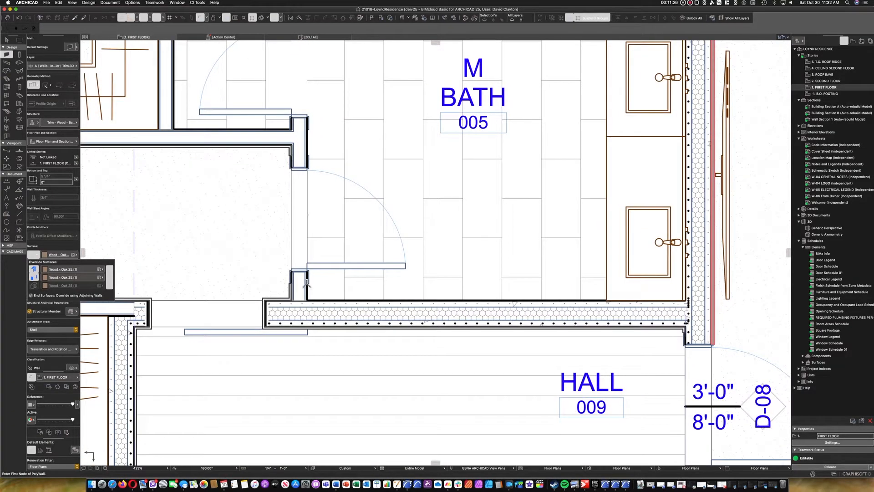
left_click(308, 298)
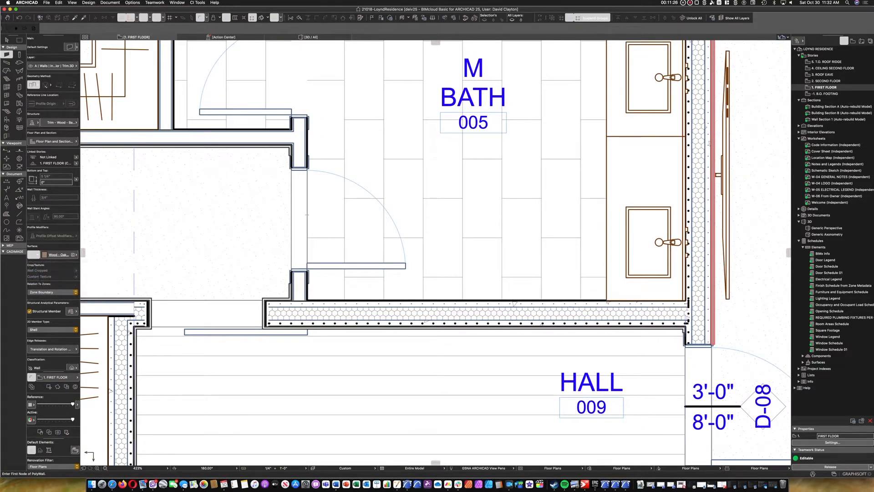
left_click(307, 283)
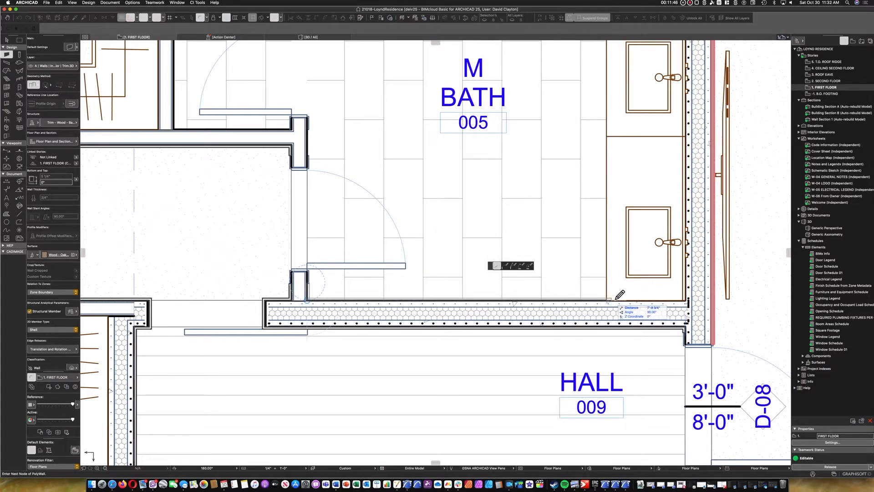
double_click(684, 300)
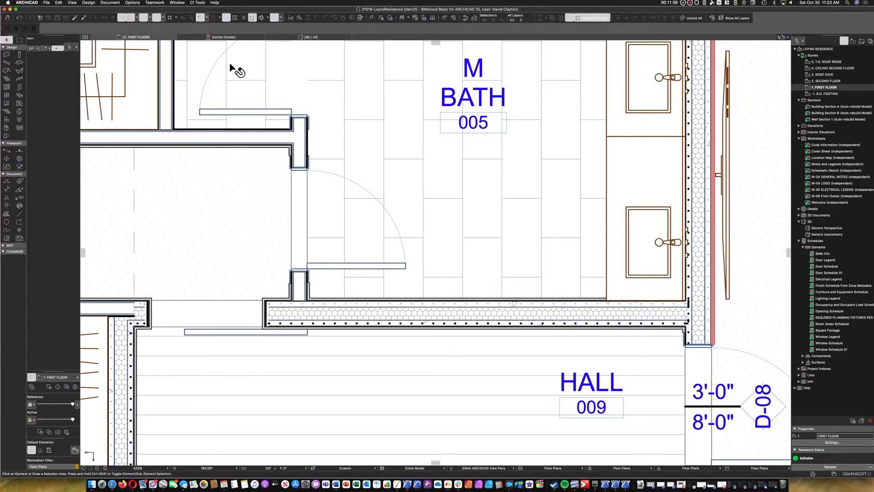
Walk through the 3D model from the Home Theater to the M Bath and inspect the base trim where it meets the door
left_click(299, 38)
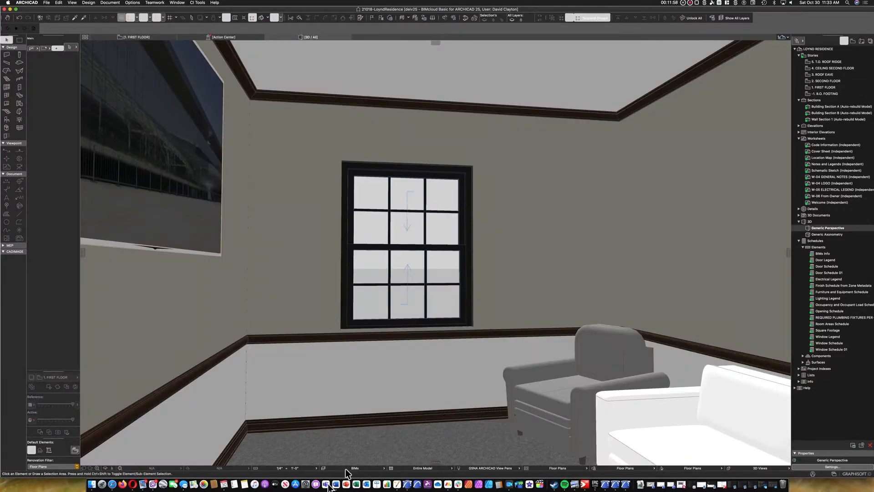
left_click(114, 468)
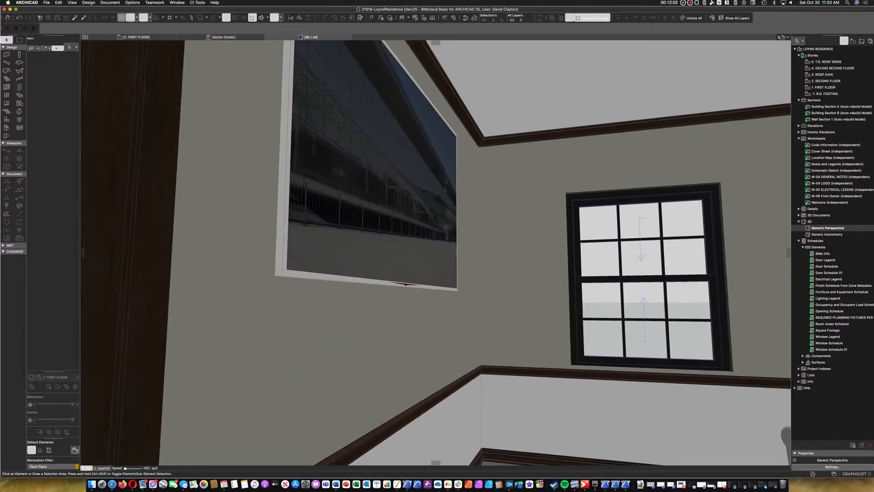
key("Up")
key("Down")
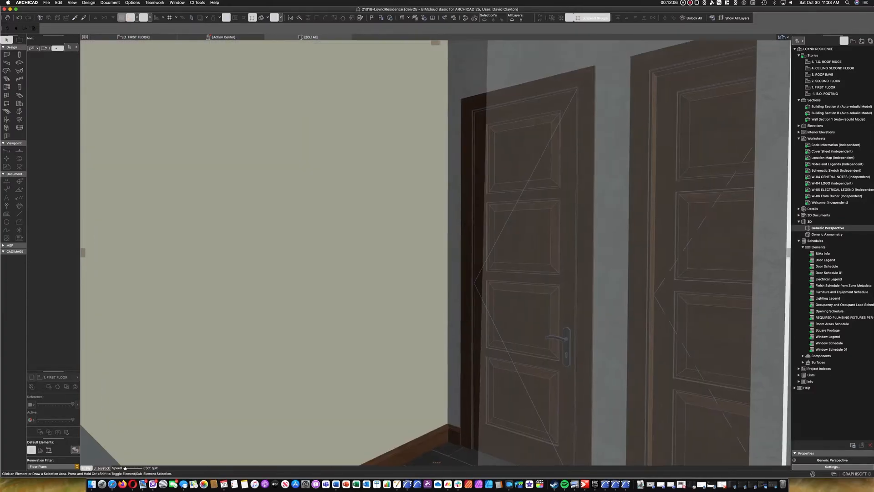
key("Up")
key("Down")
key("Up")
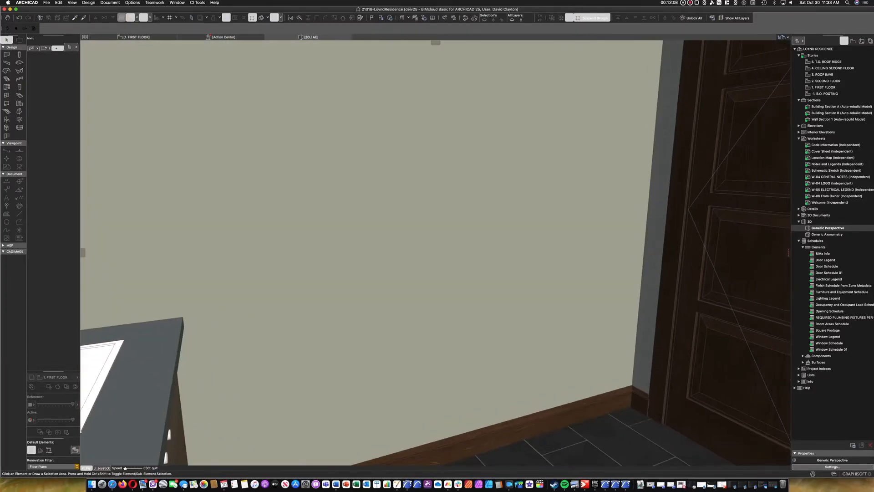
key("Escape")
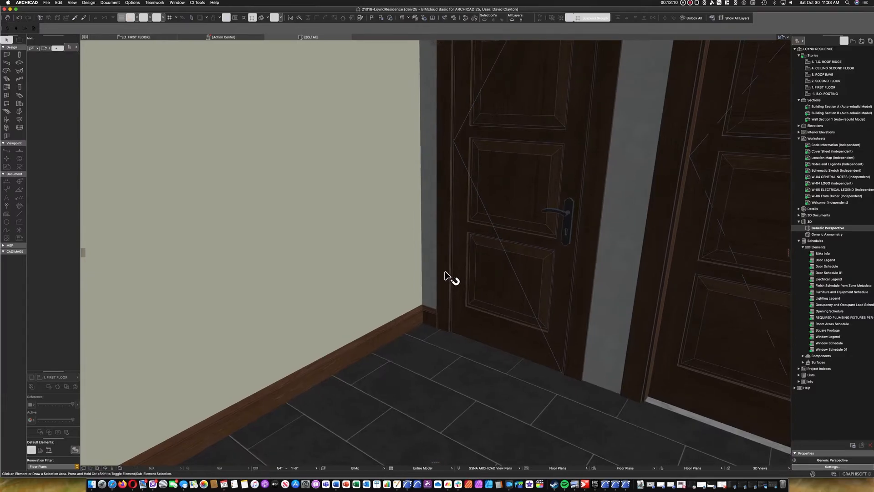
left_click(405, 331)
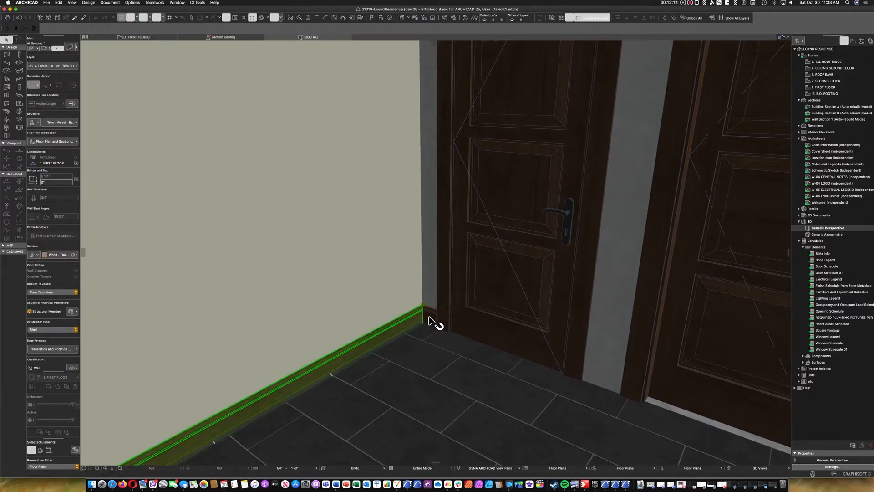
key("Escape")
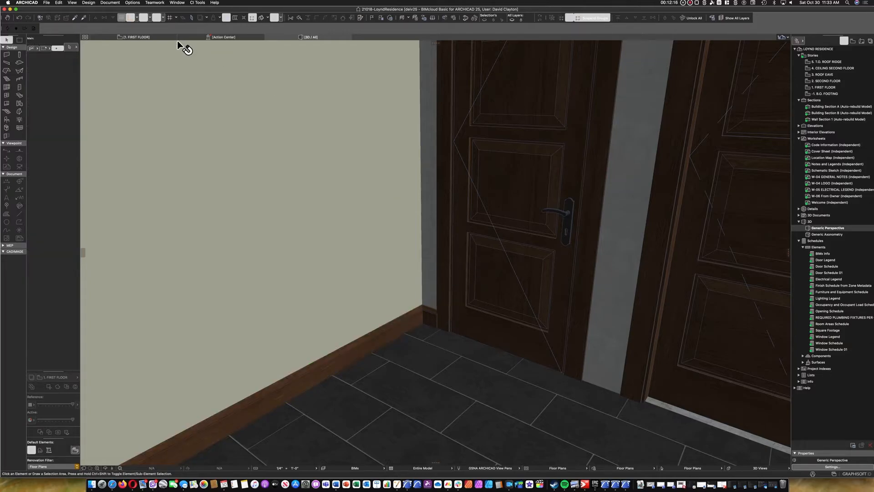
Return to the first floor plan and choose Molding Straight 25 from the 06 20 00 Finish Carpentry 25 library folder as the default object
left_click(150, 38)
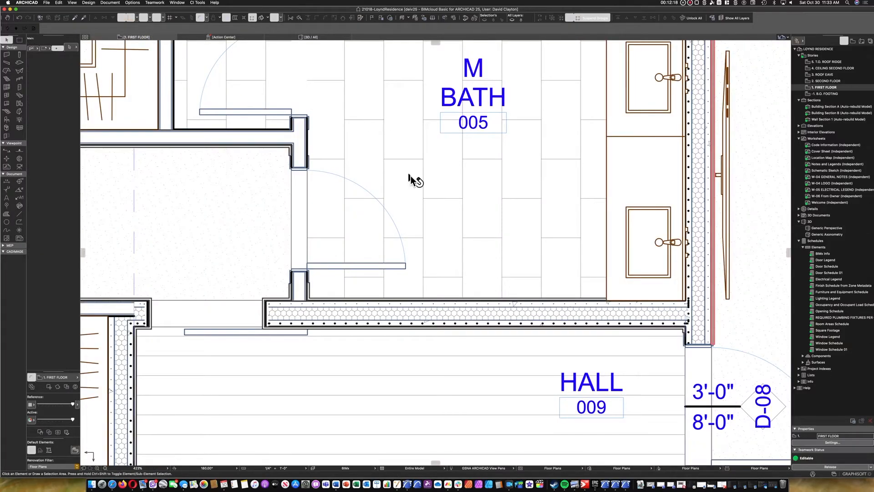
scroll(504, 175, "down", 3)
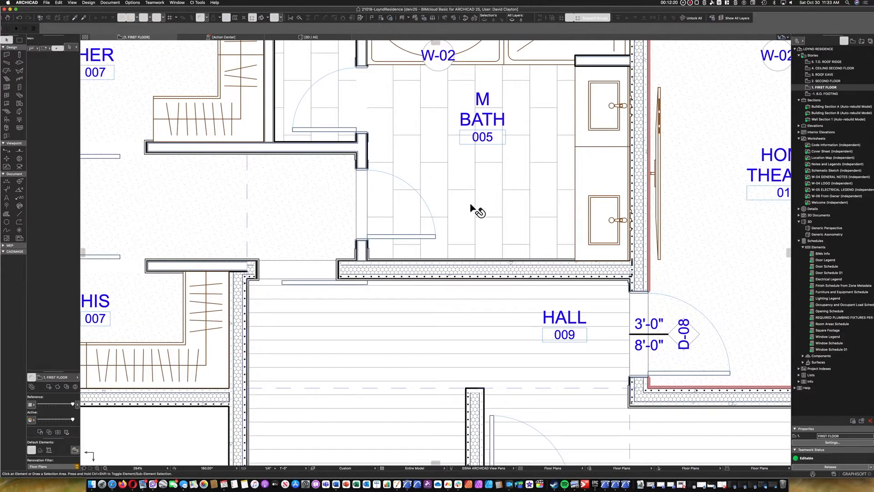
scroll(474, 209, "down", 3)
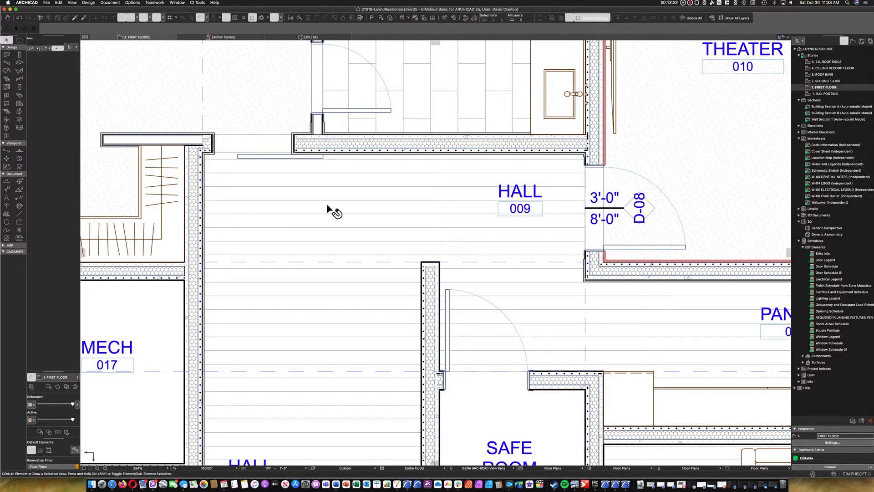
left_click(7, 121)
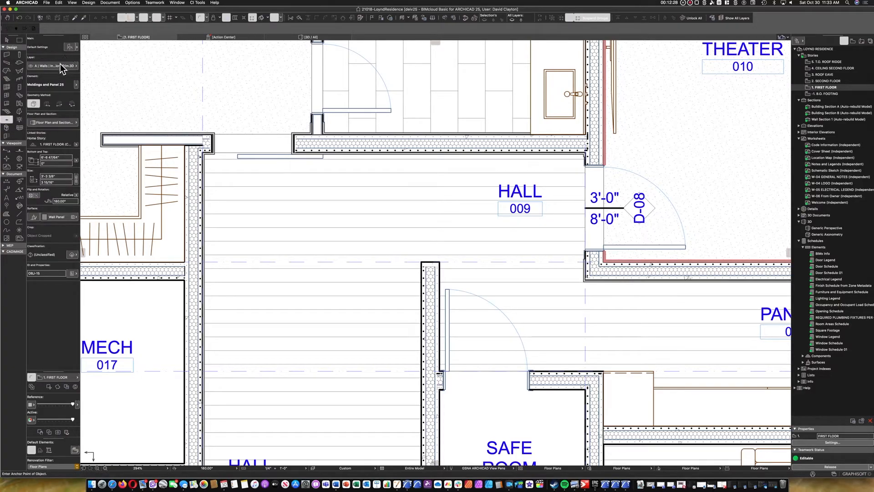
left_click(70, 47)
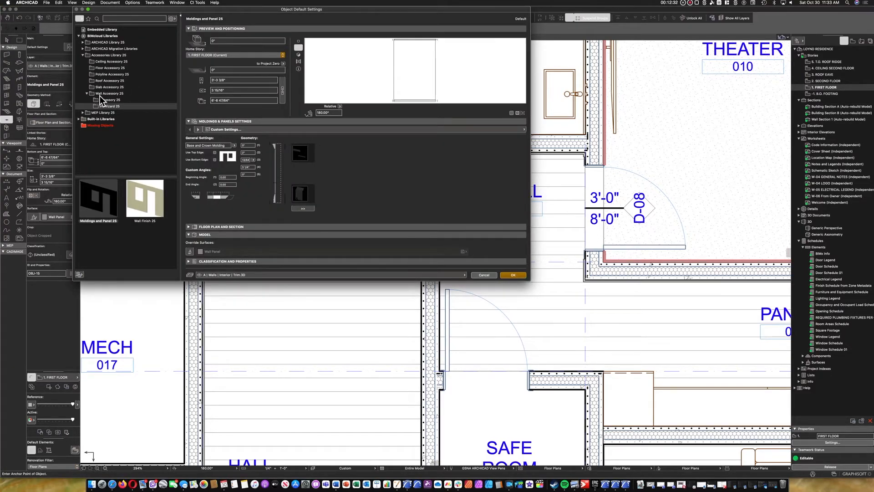
left_click(82, 43)
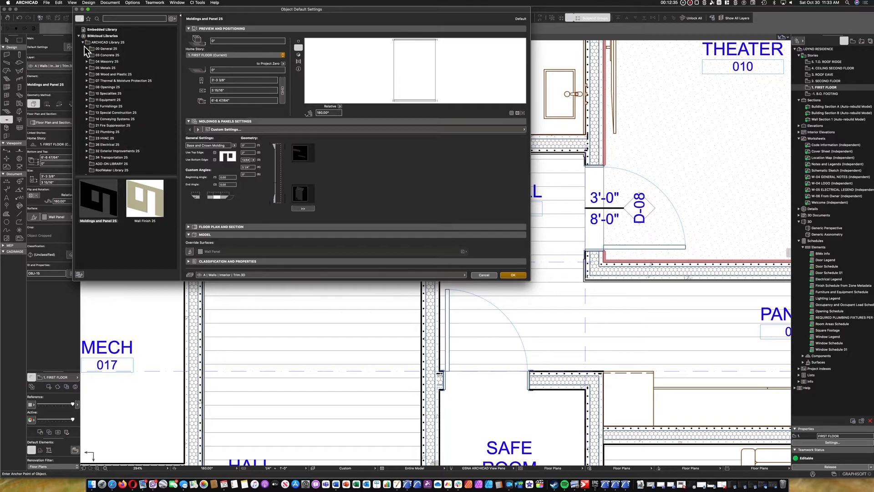
left_click(87, 74)
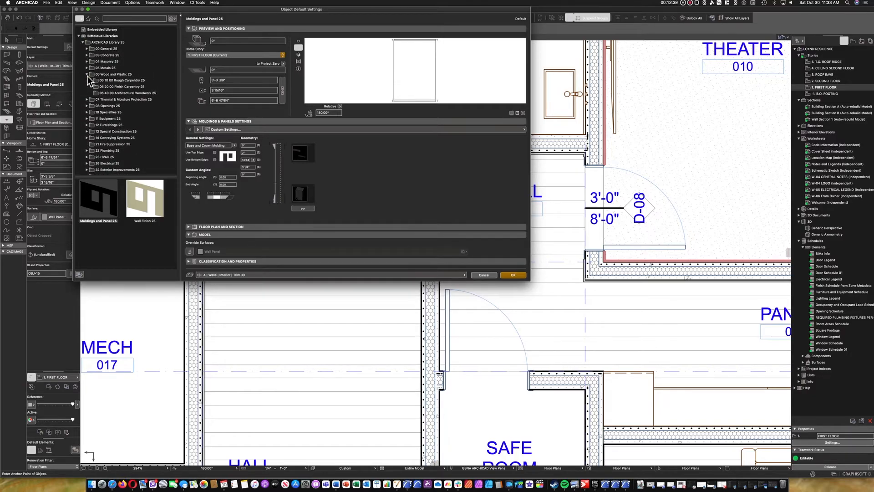
left_click(109, 88)
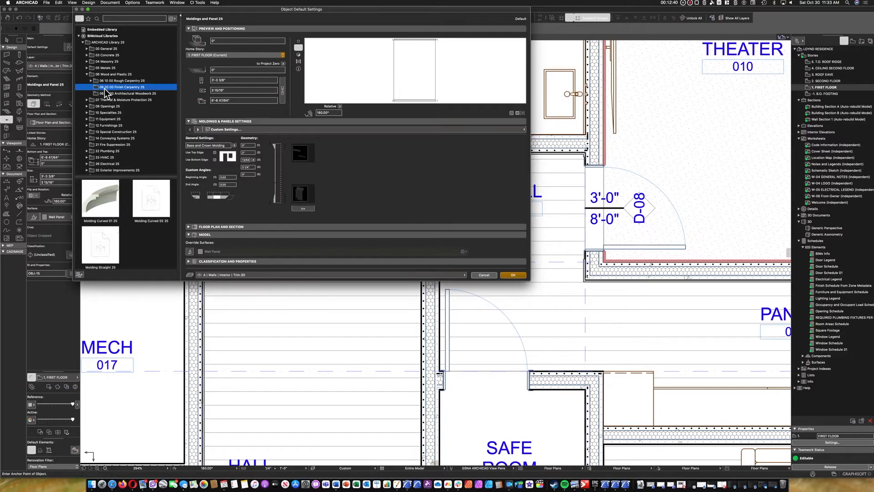
left_click(107, 255)
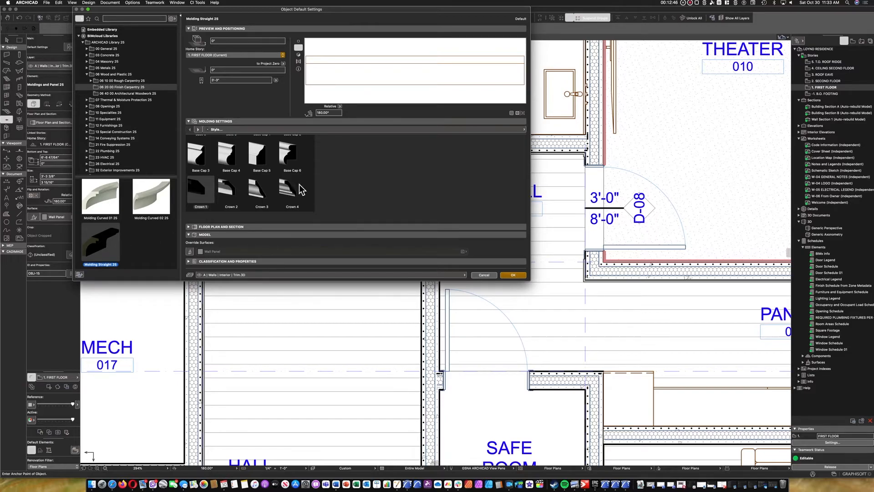
Set the default molding's style to Base 4 and place one molding in the open hall floor south of Hall 009
scroll(304, 169, "up", 3)
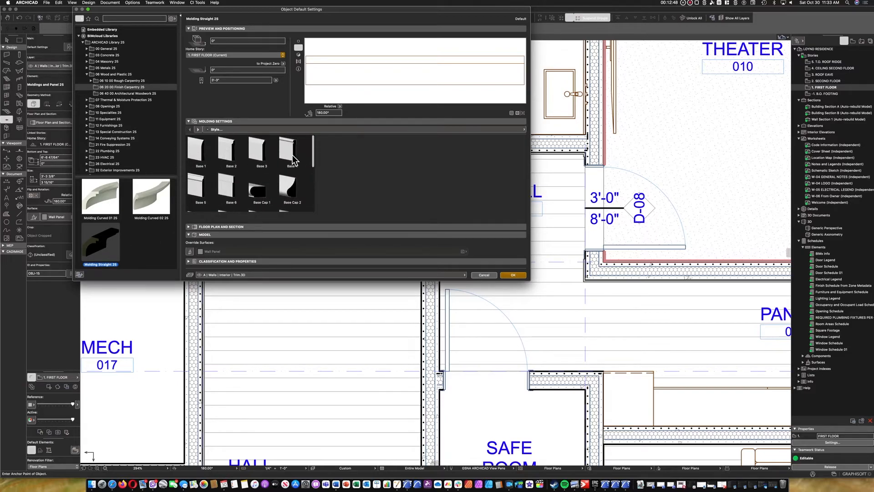
left_click(290, 153)
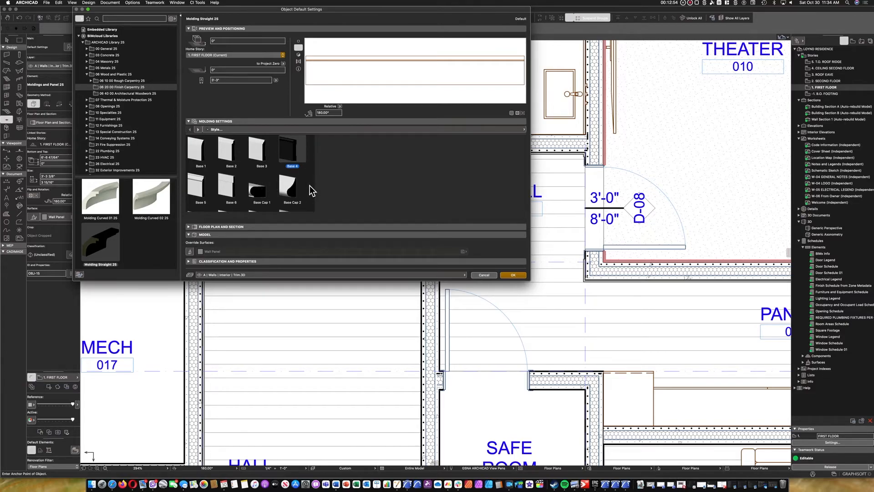
left_click(513, 275)
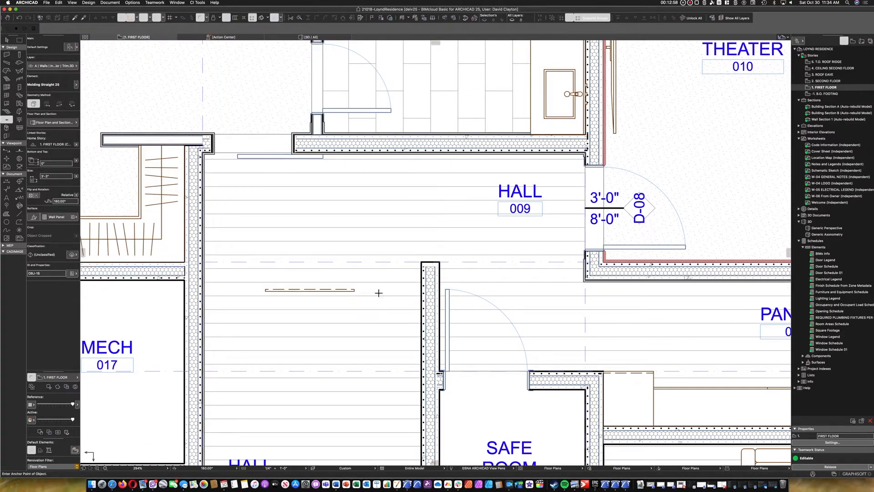
left_click(354, 291)
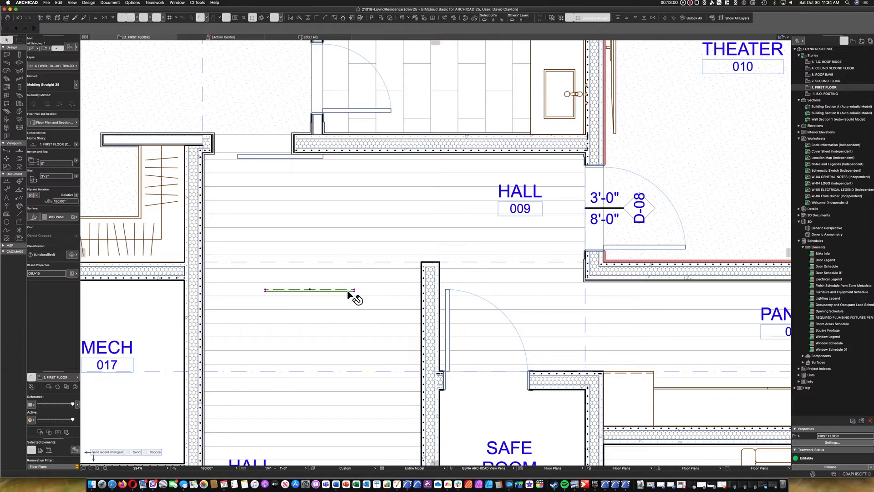
Stretch the placed molding to about 4'-4" long and rotate it 90° about its midpoint so it runs parallel to the hall wall
left_click(355, 289)
left_click(384, 290)
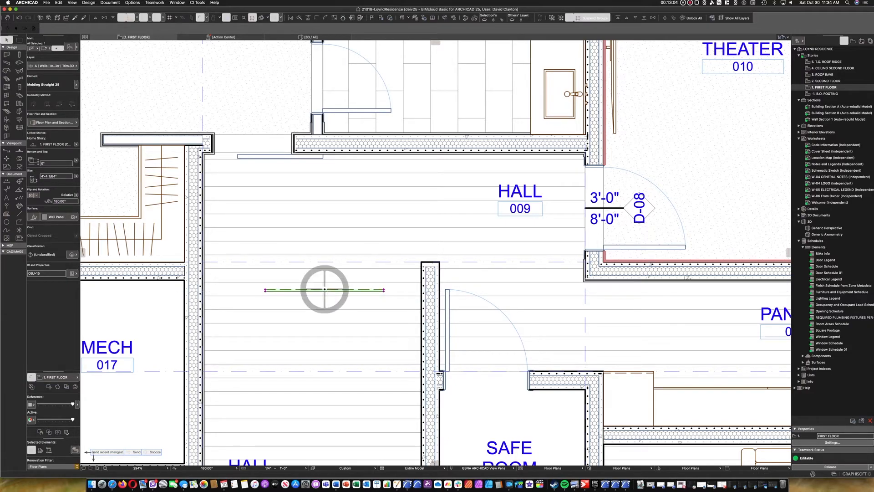
left_click(395, 289)
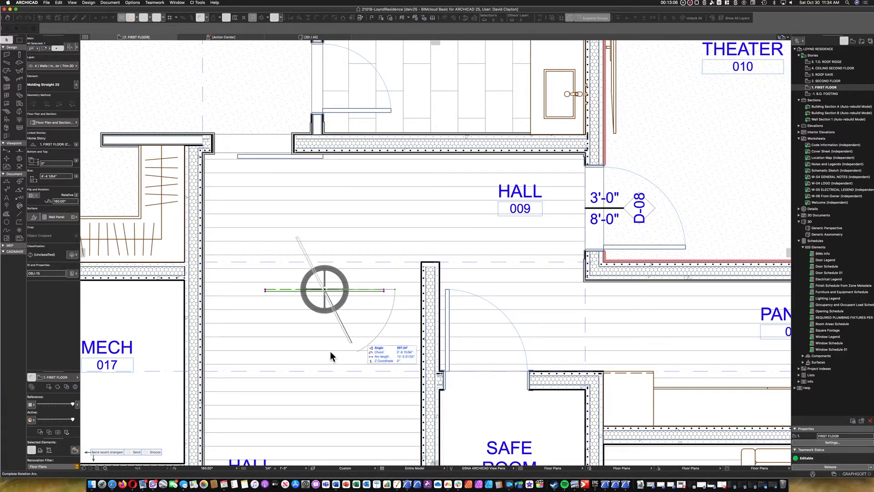
key("Escape")
key("super+e")
left_click(325, 289)
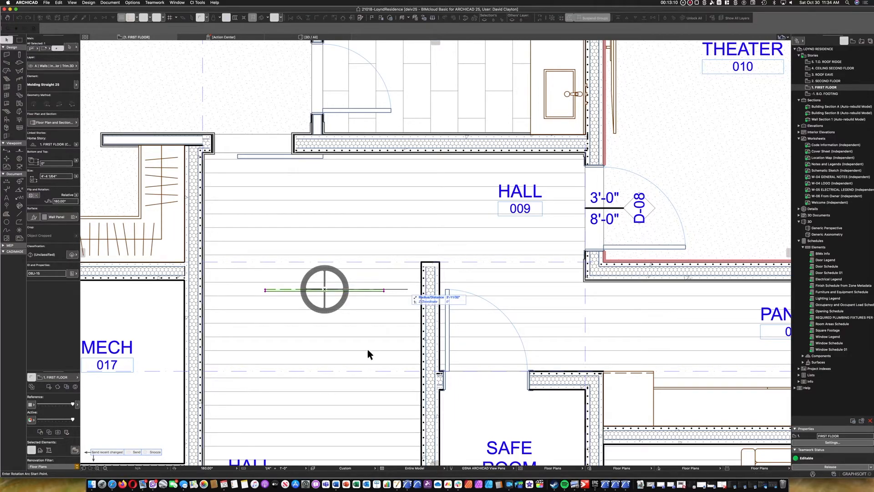
left_click(325, 364)
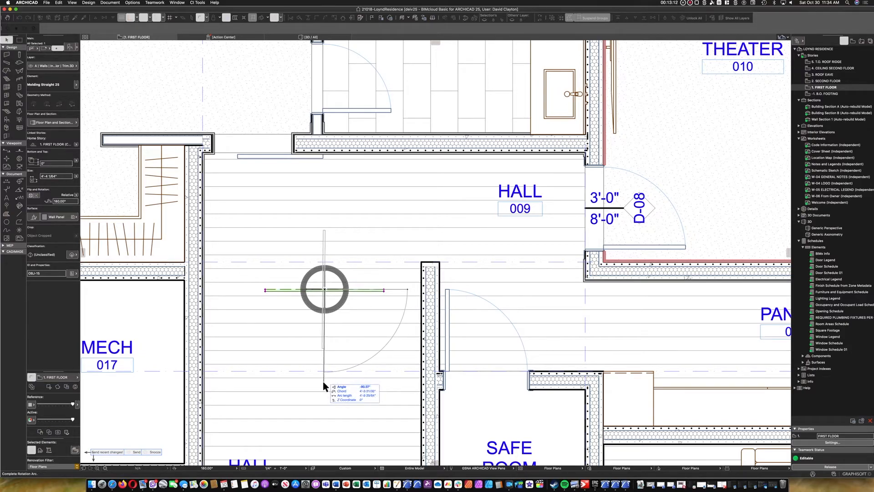
left_click(330, 355)
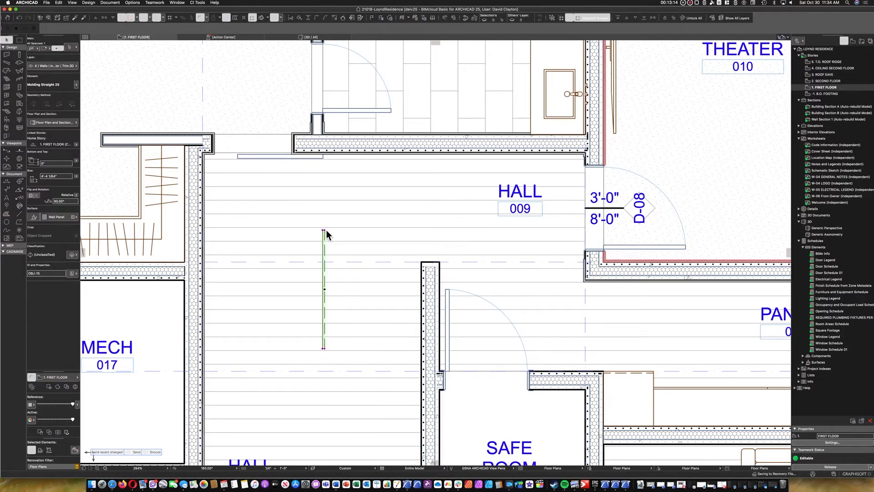
Move the molding against the hall side of the wall beside the Safe Room door and try stretching its end at the wall corner
key("super+d")
left_click(324, 230)
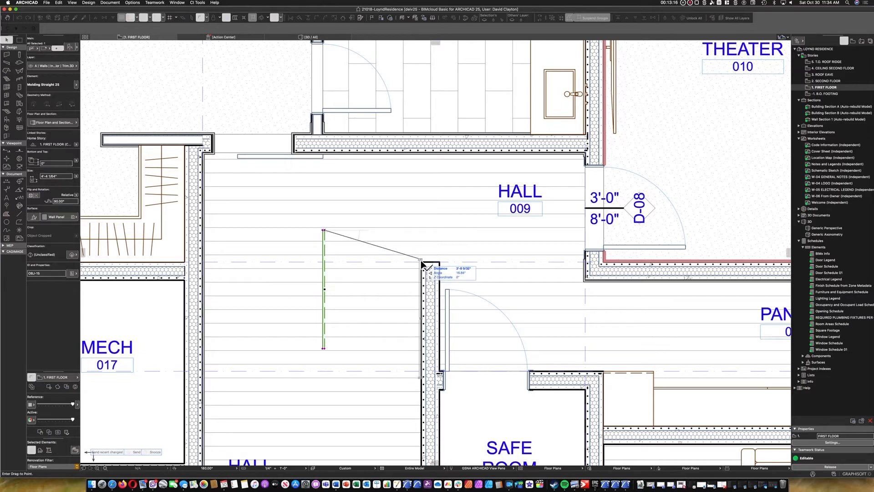
left_click(422, 264)
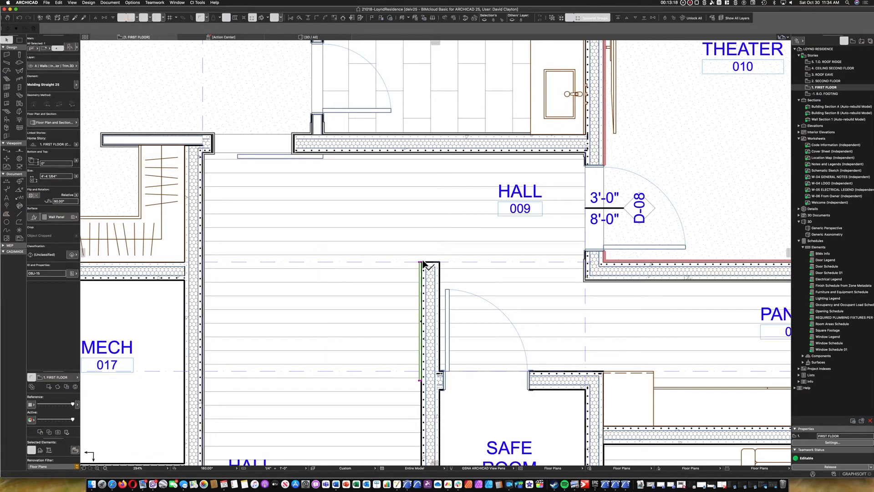
scroll(422, 264, "up", 5)
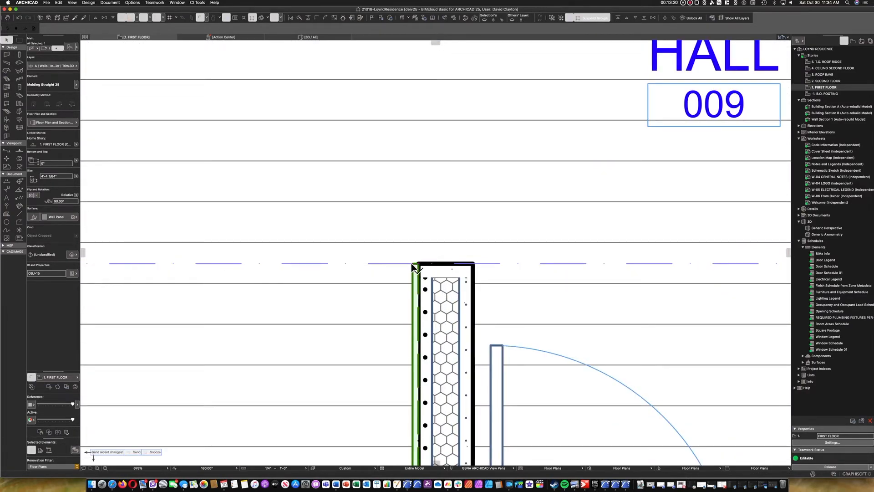
left_click(413, 263)
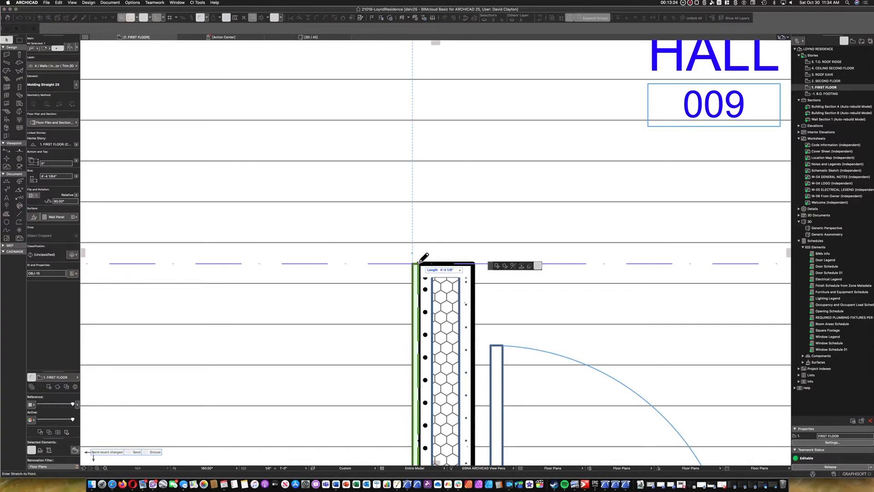
left_click(419, 262)
Review the molding's dimension settings, including its end angles, and close its settings without applying changes
left_click(73, 50)
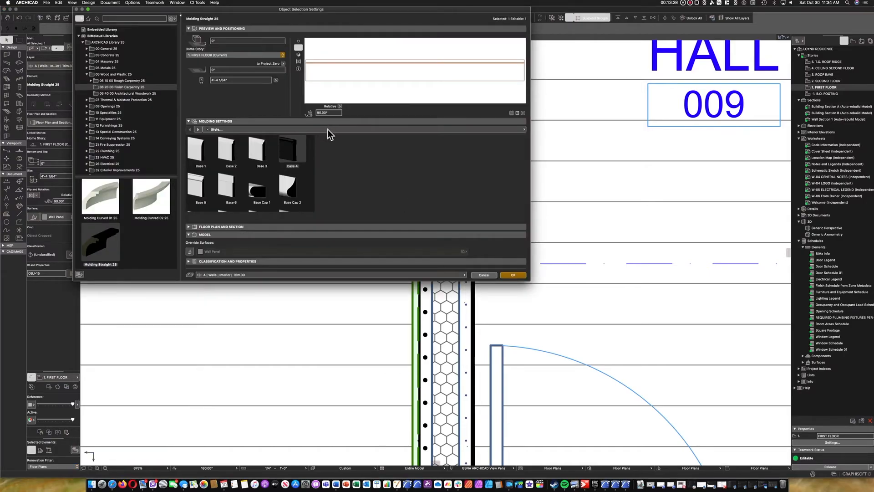
left_click(328, 129)
left_click(553, 135)
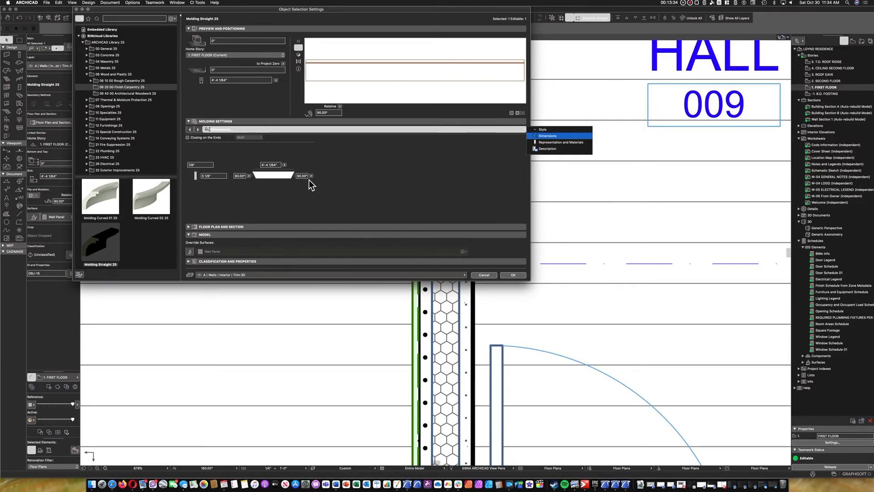
left_click(483, 274)
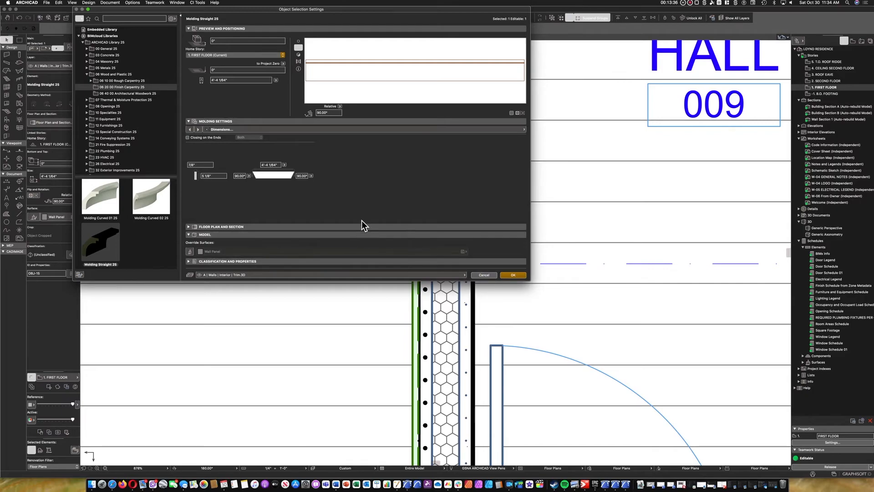
left_click(495, 275)
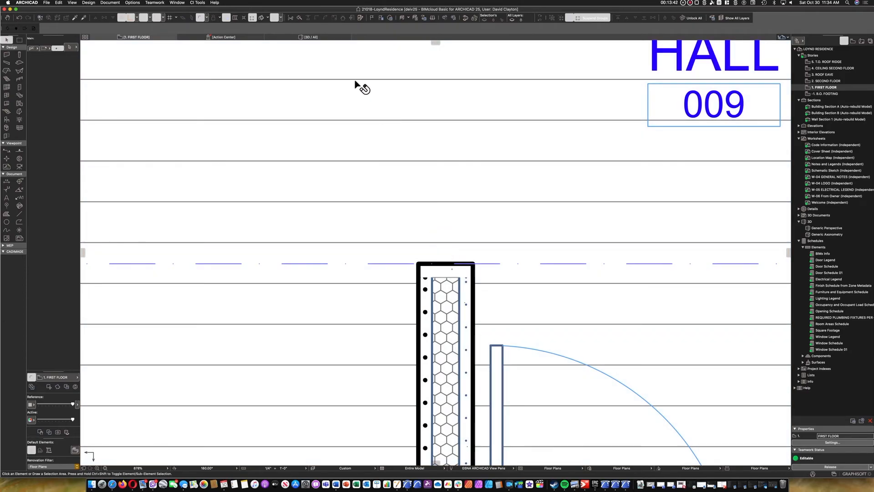
Walk through the 3D model to the wood-floored room and examine the base trim at the outside wall corner near the open door
left_click(305, 37)
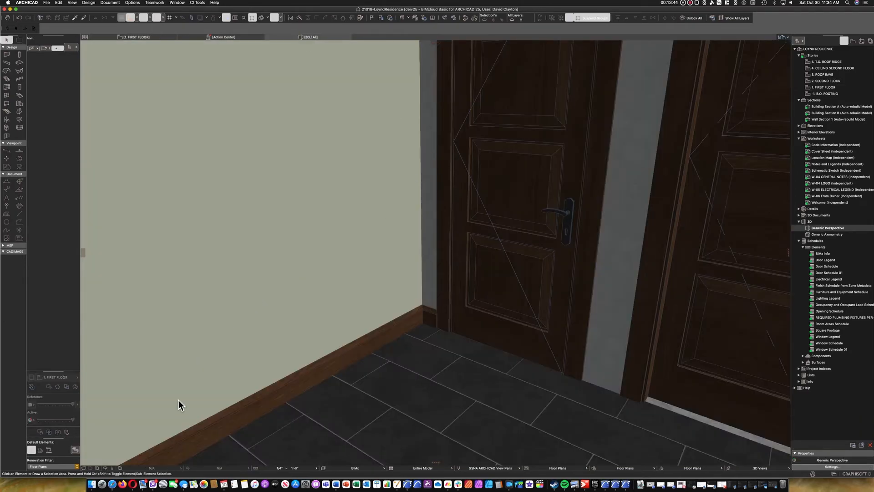
left_click(111, 467)
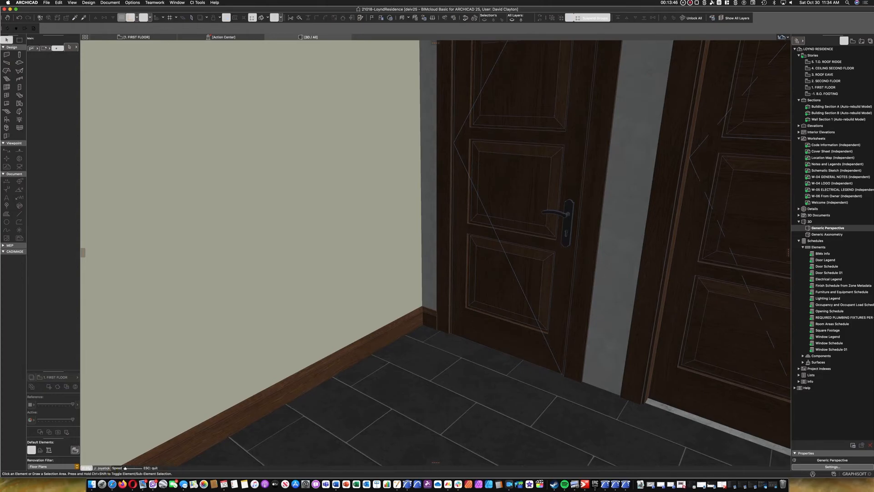
key("Up")
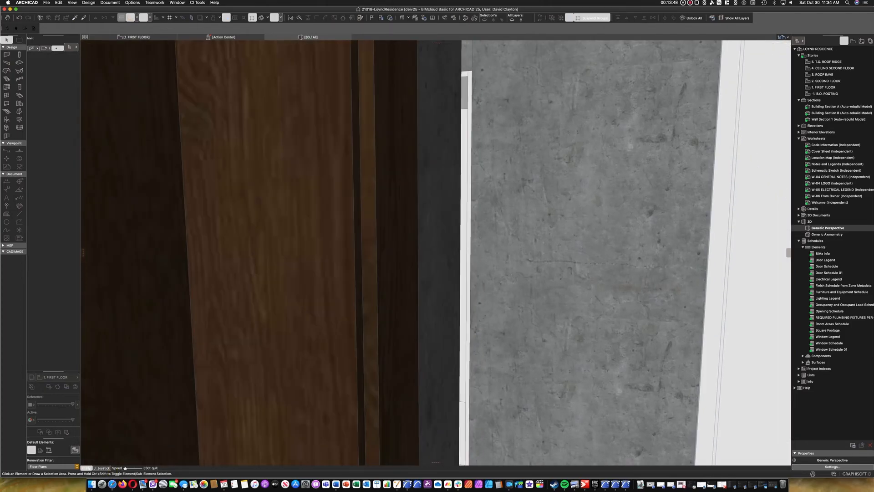
key("Up")
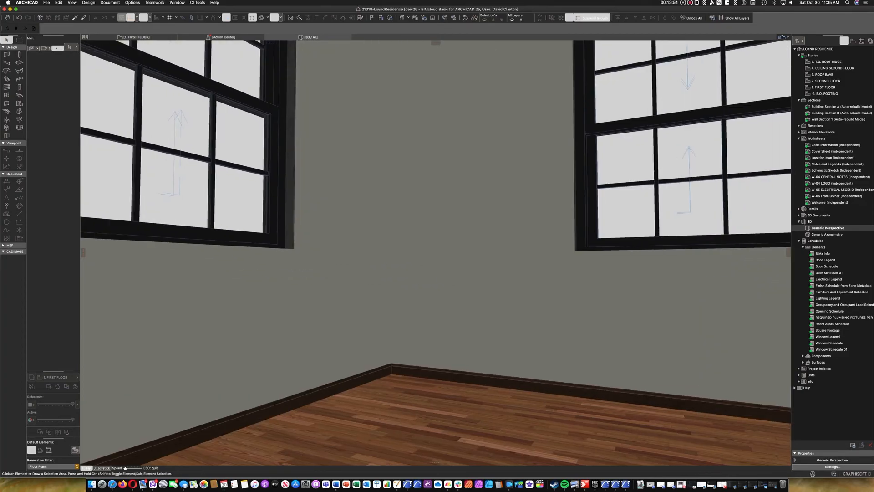
key("Down")
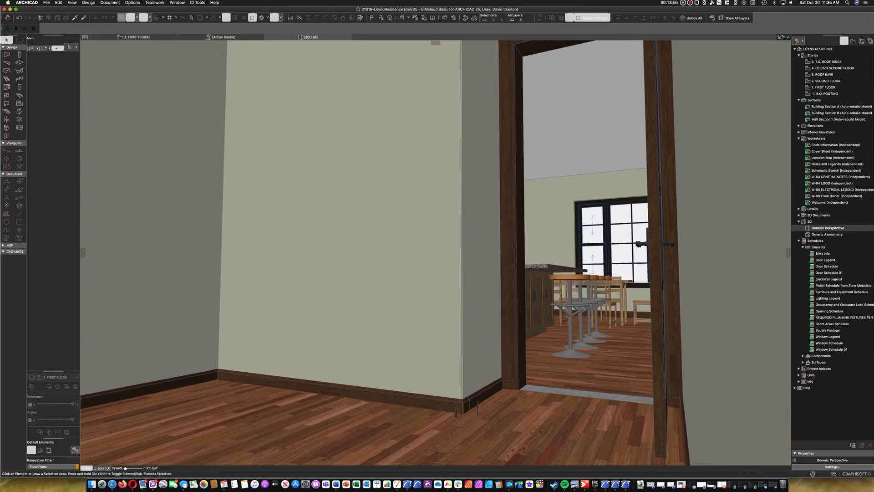
key("Down")
key("Escape")
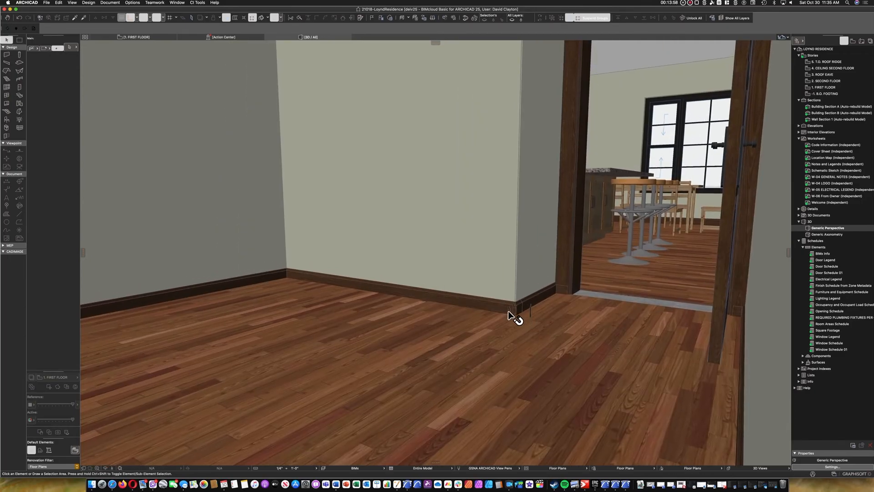
Walk on into the kitchen and dining area in 3D and look over the base trim along its walls
left_click(111, 468)
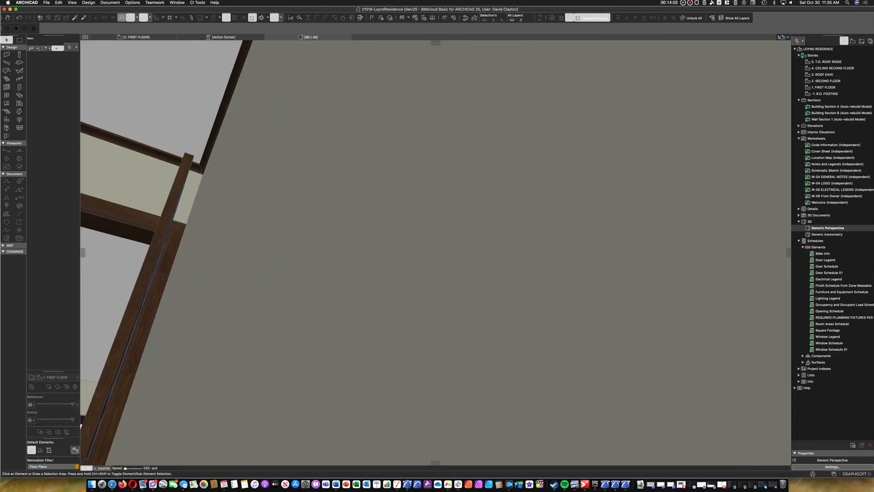
key("Up")
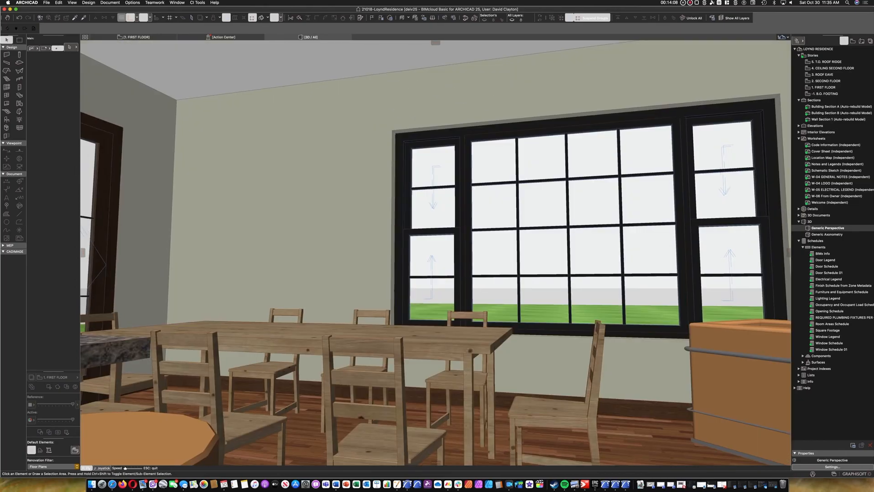
key("Down")
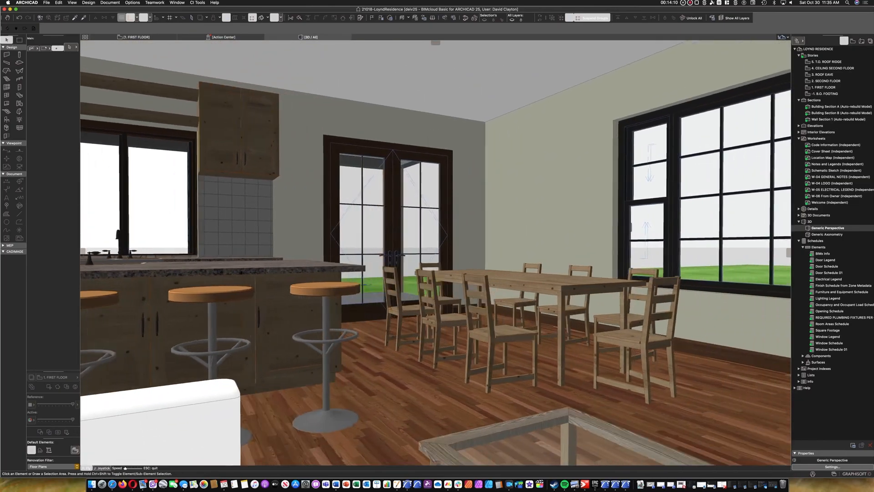
key("Down")
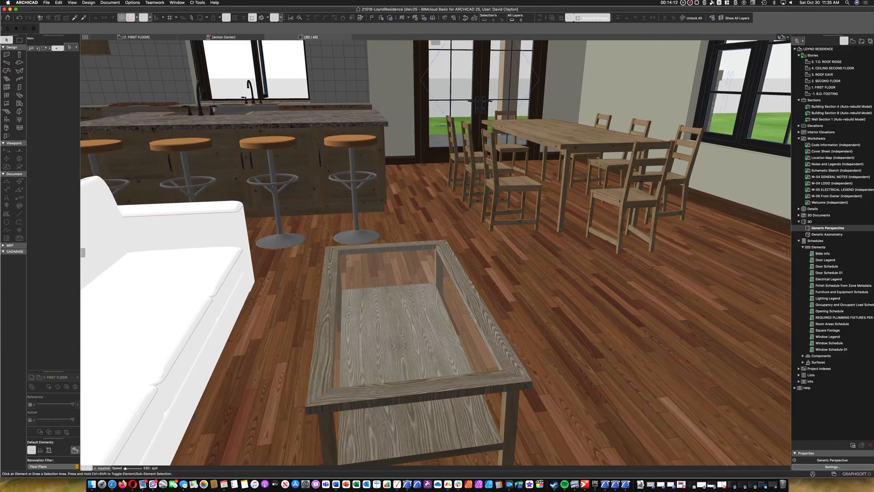
key("Escape")
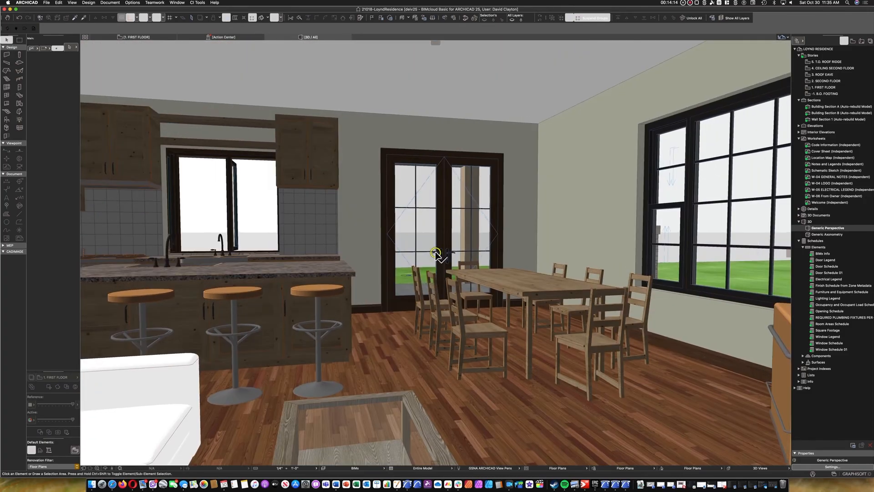